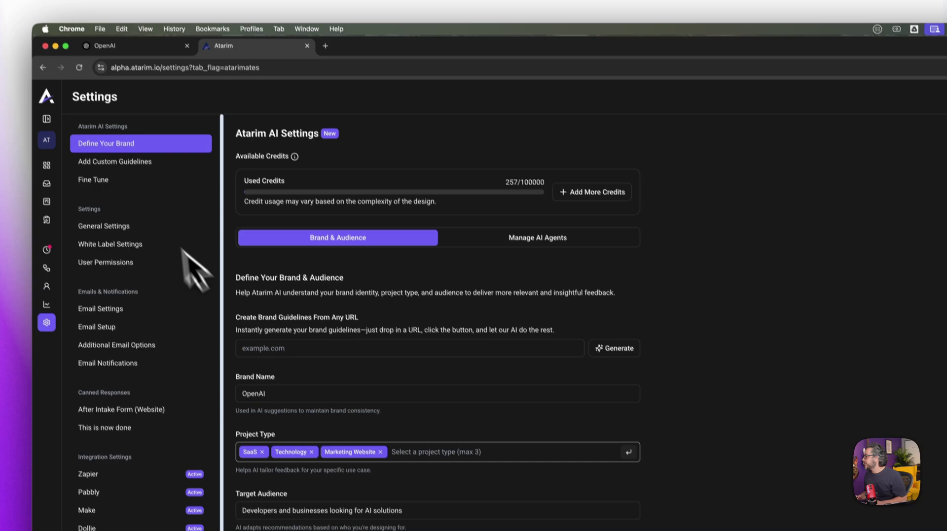
- Review the OpenAI brand and audience settings, from the guideline URL field through to the additional context
click(425, 352)
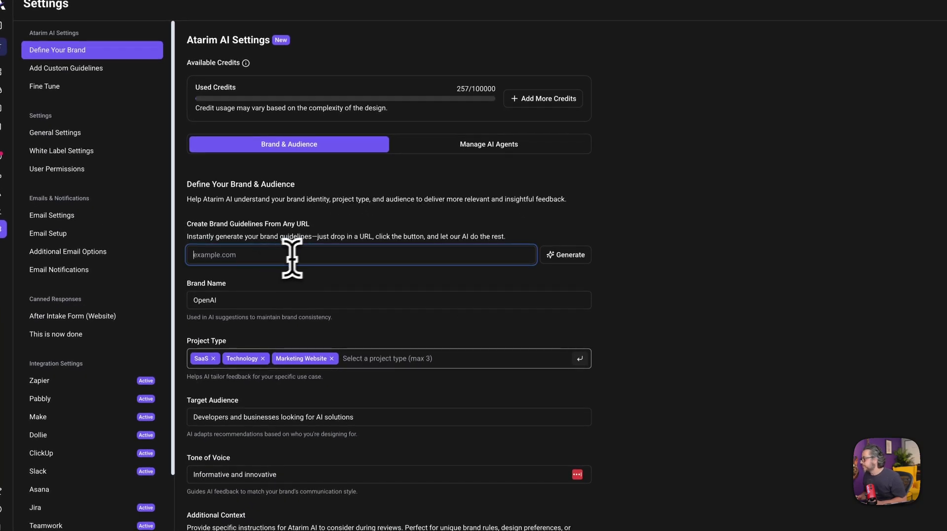
scroll(419, 340, down, 3)
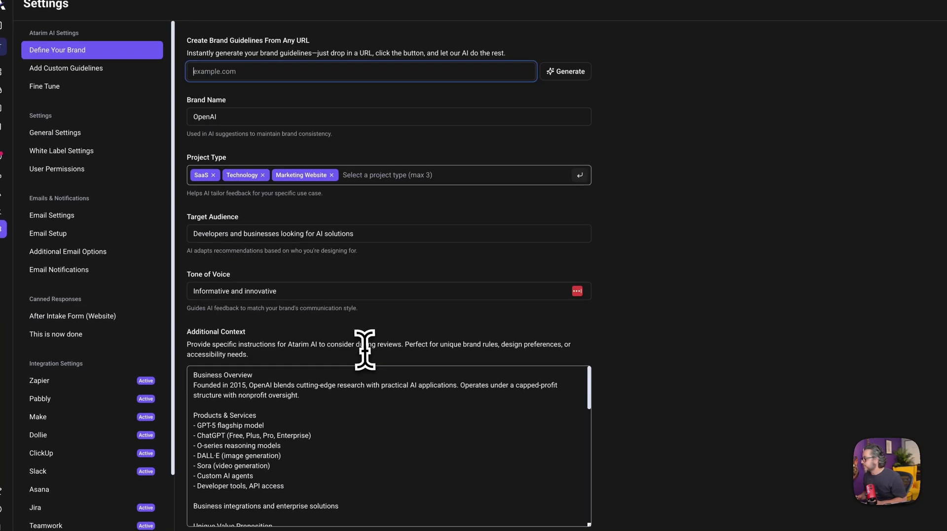
scroll(432, 238, up, 2)
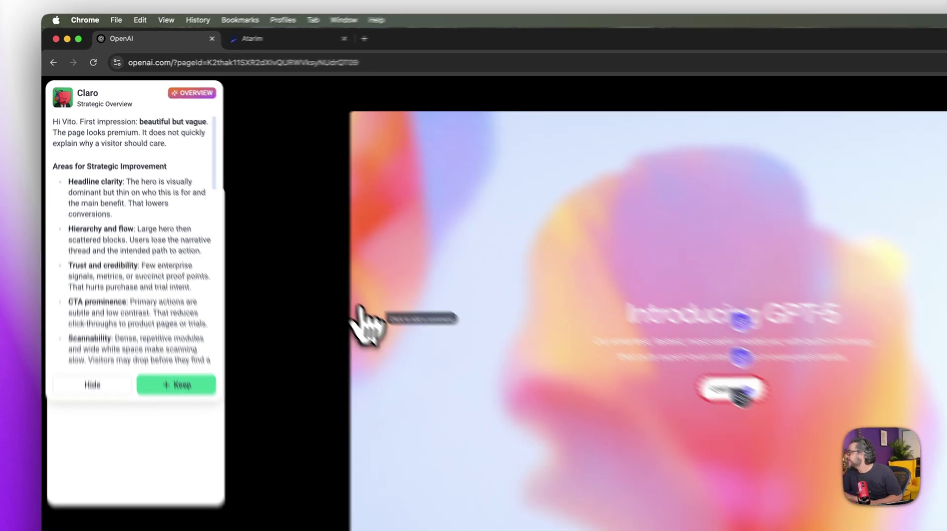
- Switch to the OpenAI homepage and look through the AI review comments and Claro's strategic overview
scroll(407, 362, down, 10)
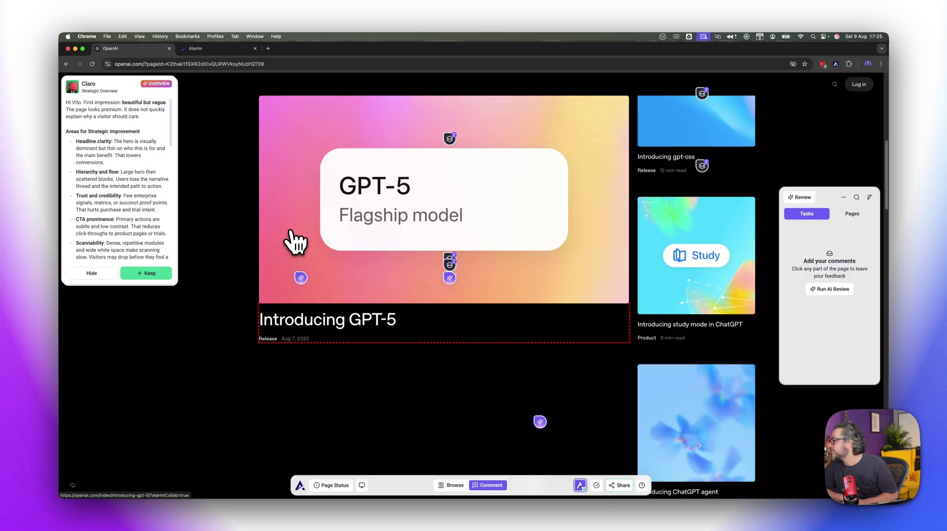
scroll(294, 242, down, 15)
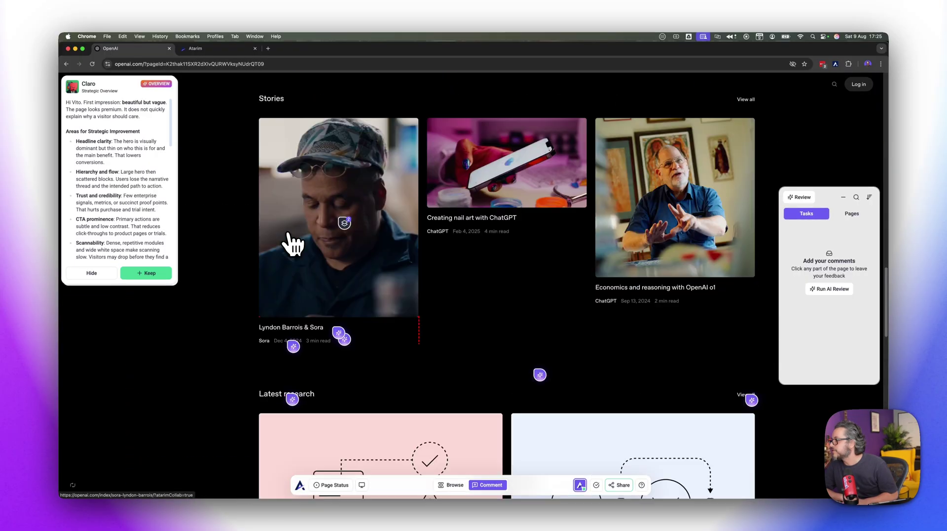
scroll(295, 242, down, 10)
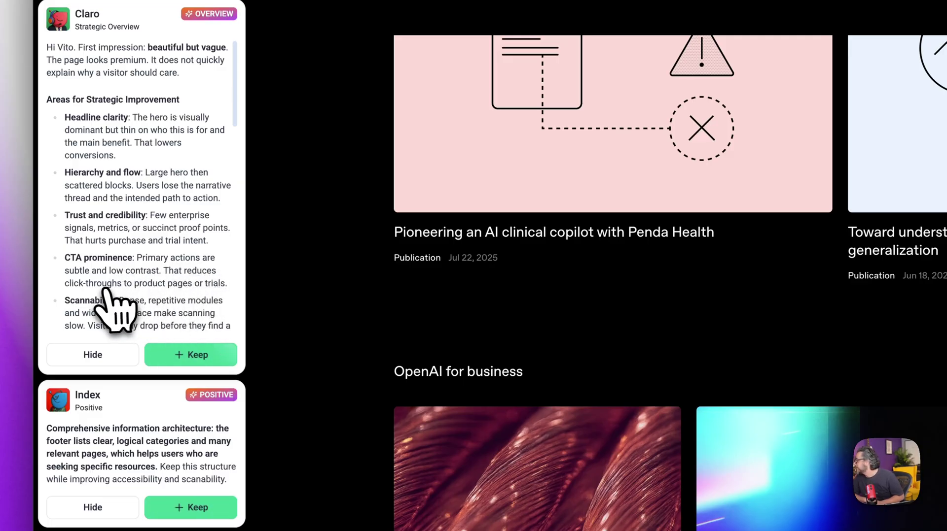
scroll(159, 294, down, 3)
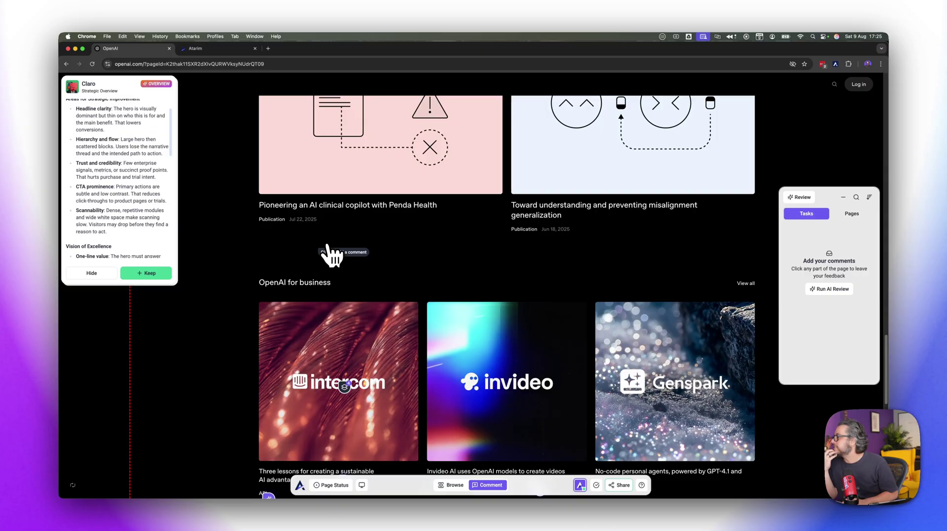
- Keep Claro's Strategic Overview comment as a task on the OpenAI homepage
scroll(325, 254, up, 10)
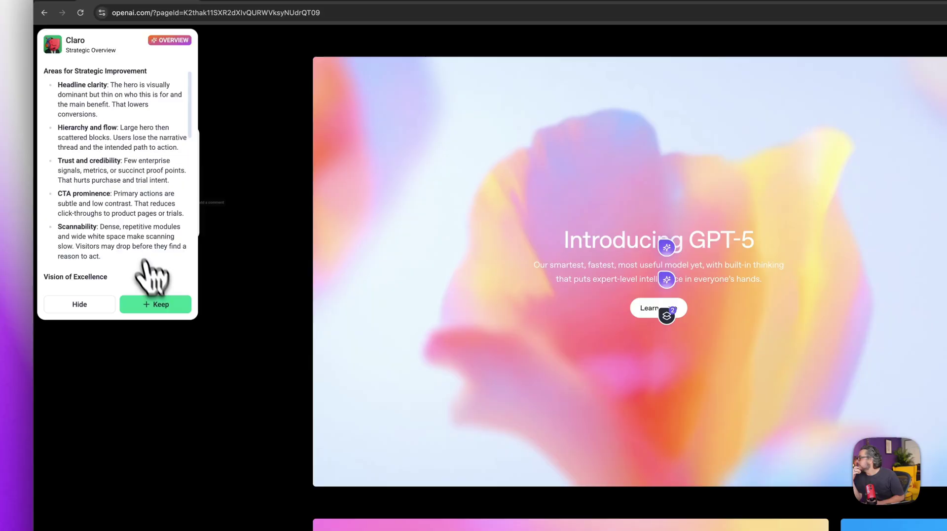
mouse_move(151, 273)
click(163, 305)
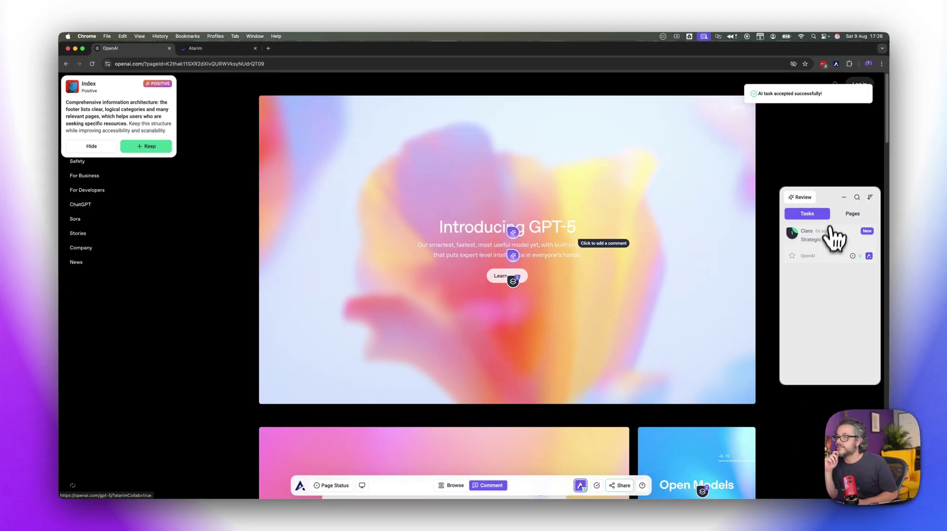
click(820, 237)
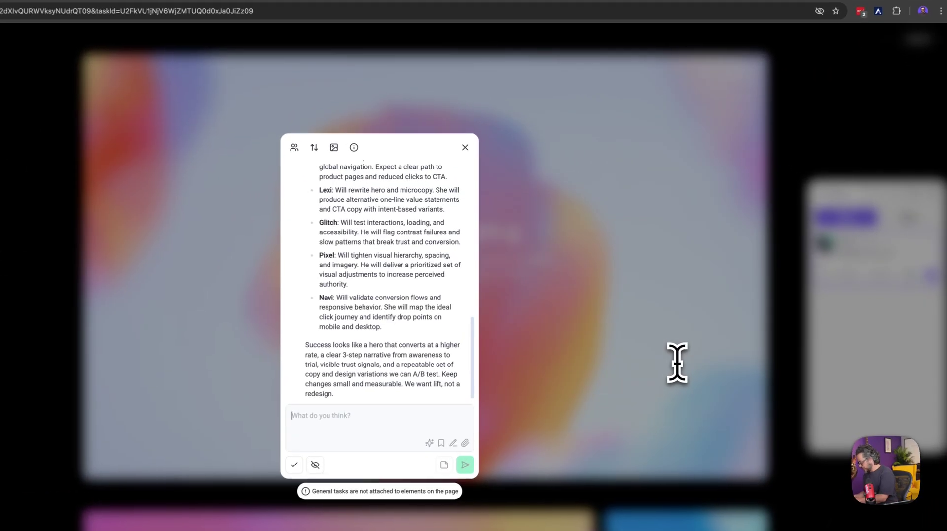
text(So @ca)
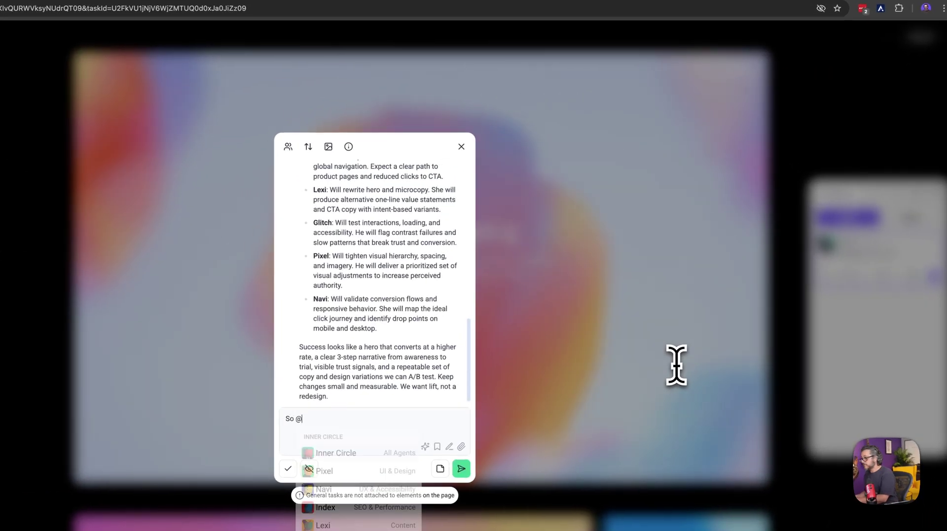
key(Return)
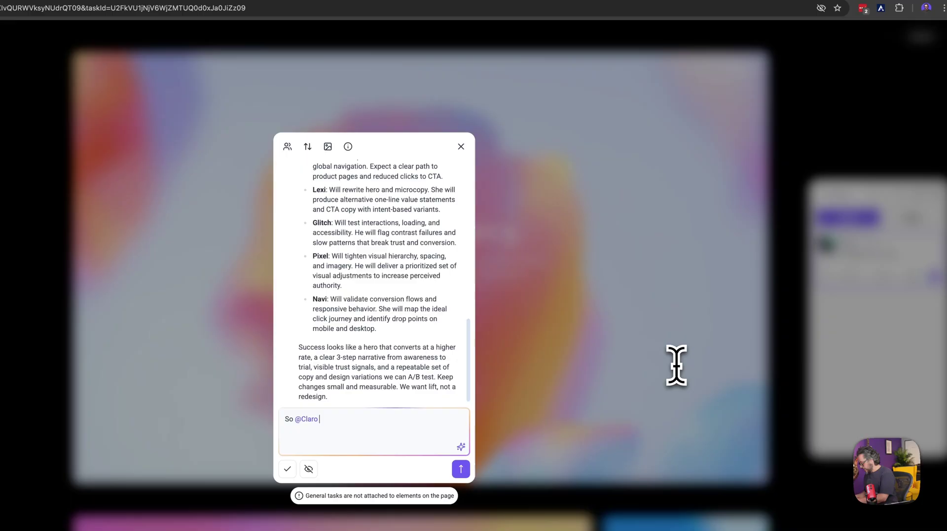
text(Open AI is a household name, I dont know how much they should focus on conversions and building even more trust,)
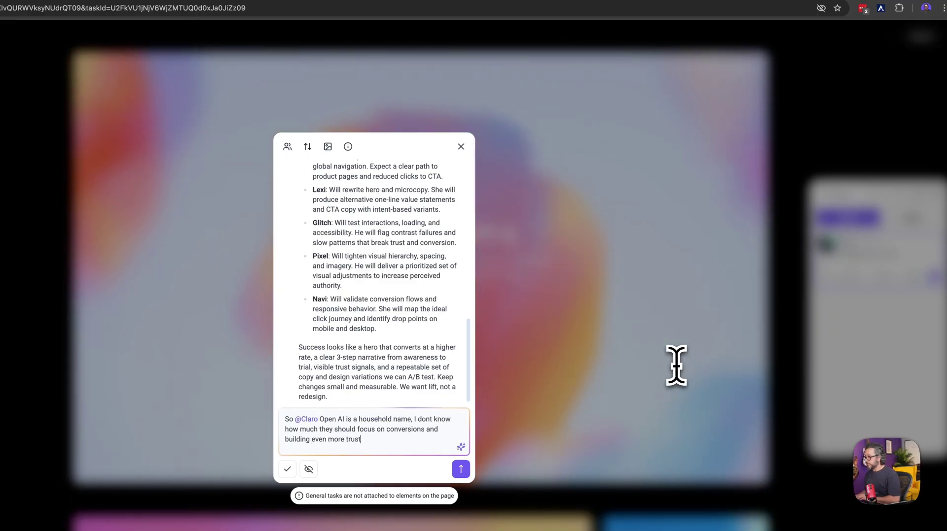
key(Return)
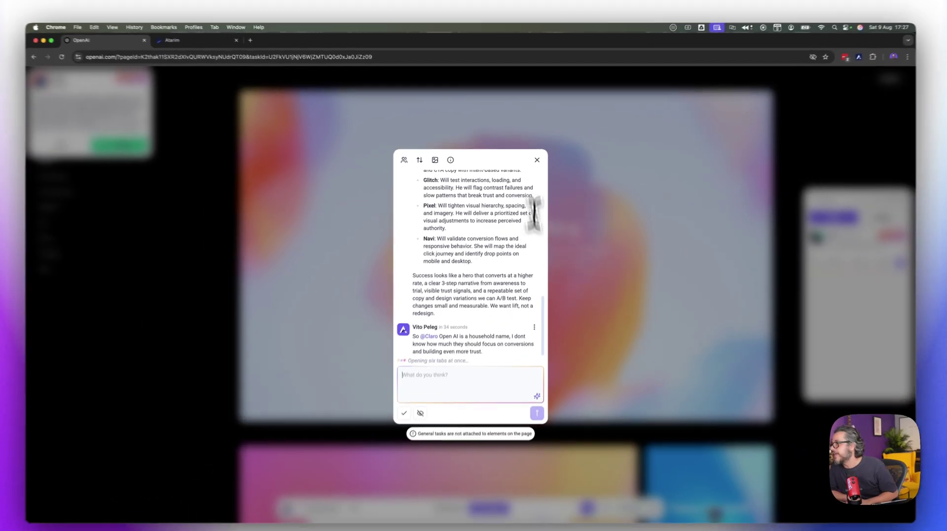
click(537, 160)
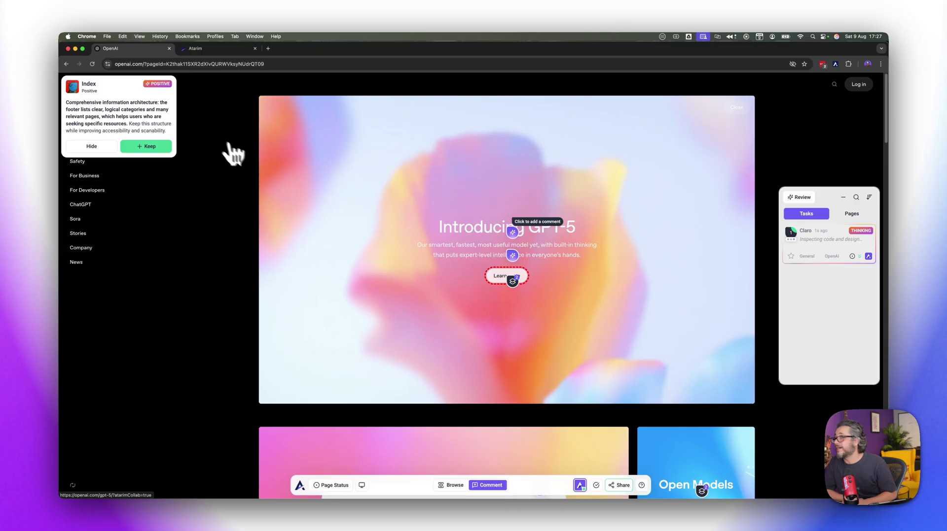
- Reopen the Strategic Overview task and read Claro's reply about conversions and trust for a household name
click(818, 239)
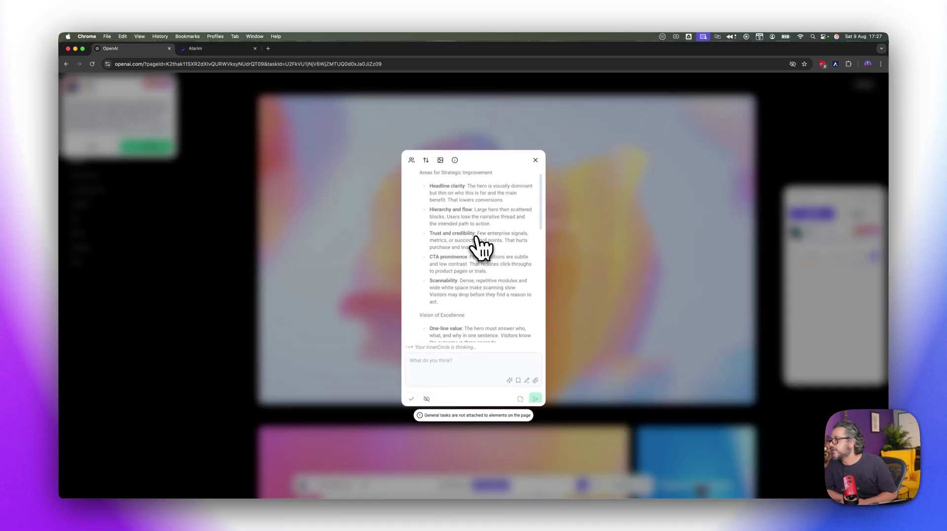
scroll(476, 244, down, 5)
scroll(473, 247, up, 8)
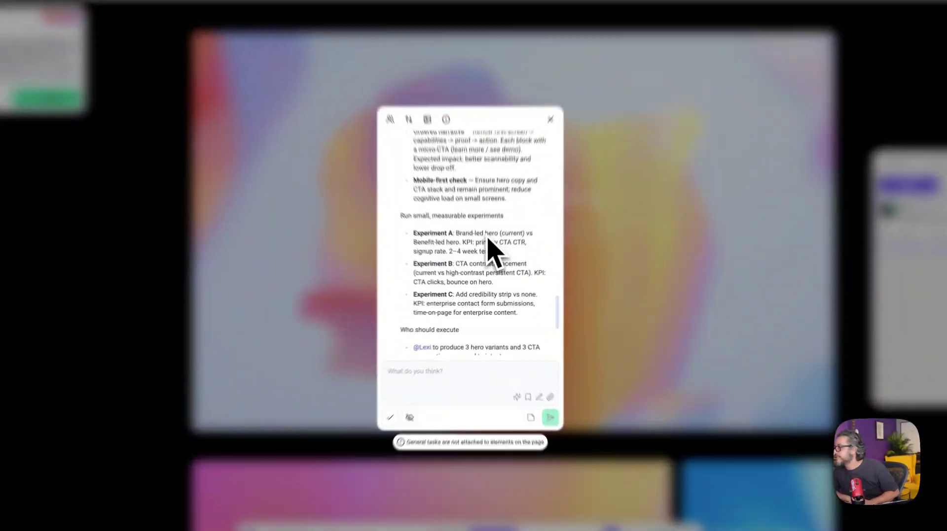
scroll(493, 217, up, 5)
scroll(498, 232, down, 1)
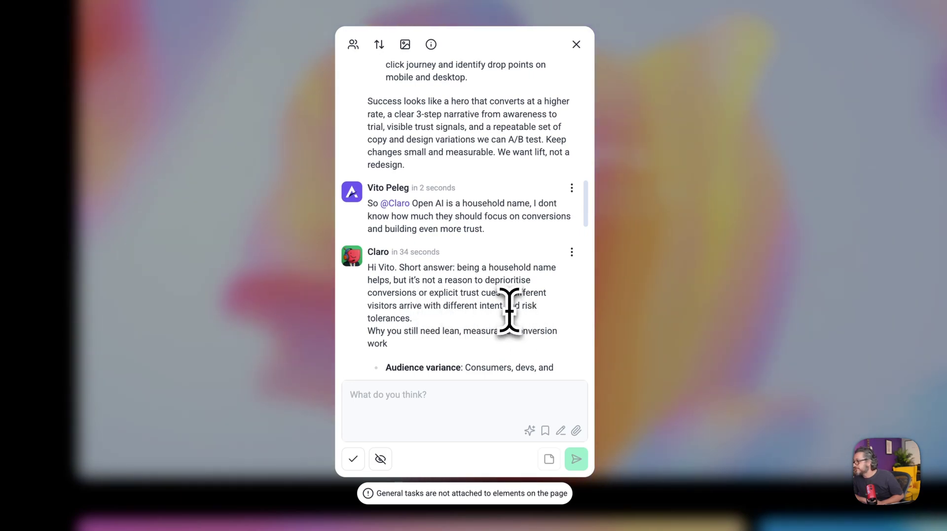
scroll(444, 333, down, 1)
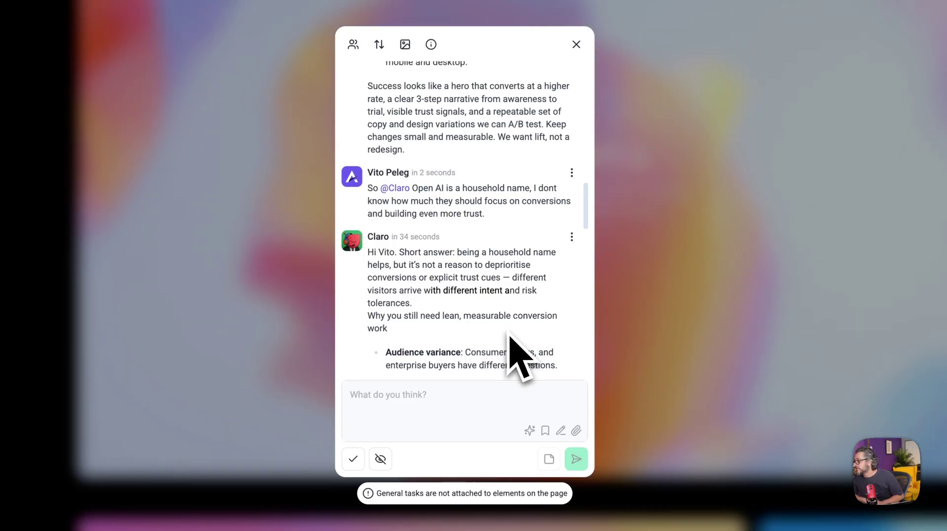
scroll(509, 335, down, 5)
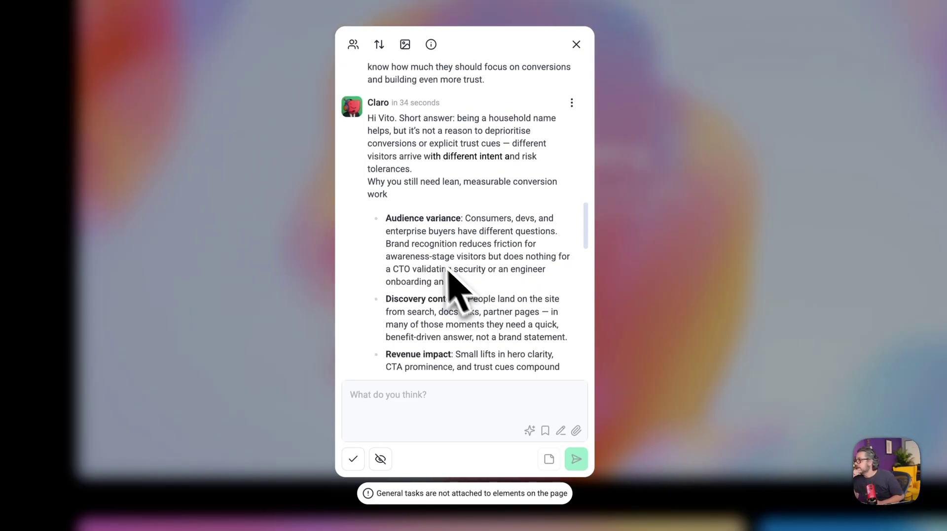
scroll(444, 266, down, 1)
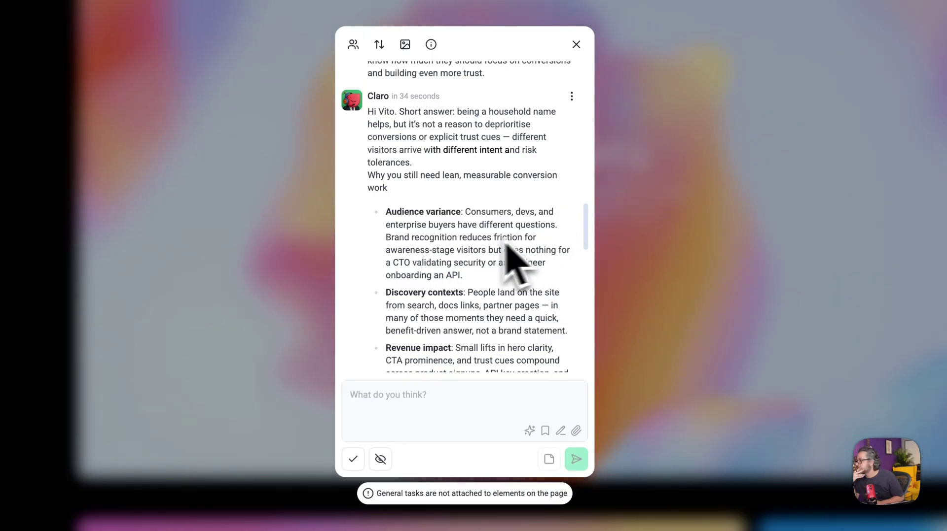
scroll(445, 297, down, 5)
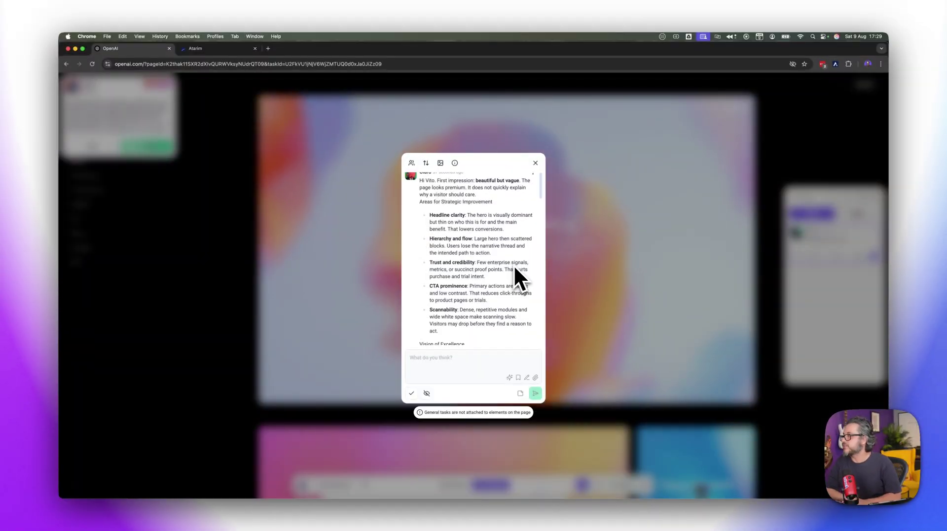
- Read Claro's original overview in the task, covering strategic improvements, Vision of Excellence, and each agent's next steps
scroll(514, 268, down, 5)
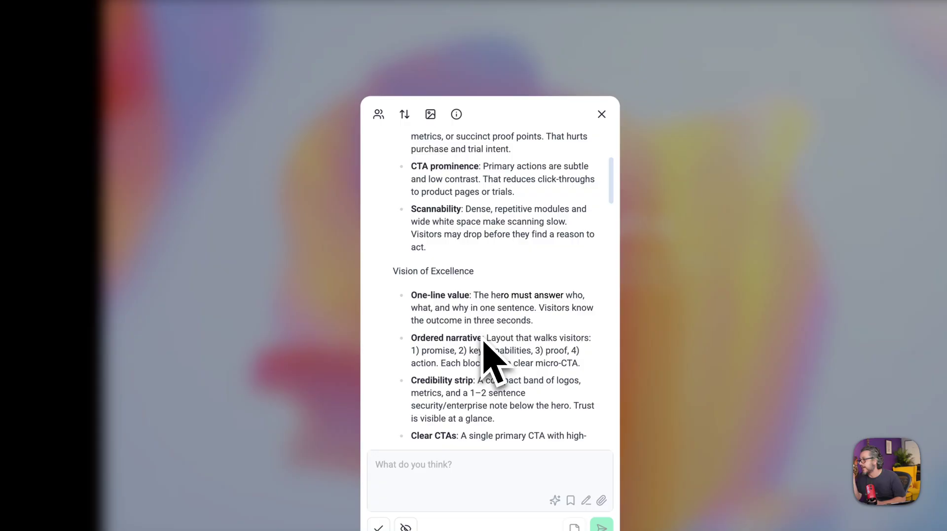
scroll(483, 340, down, 4)
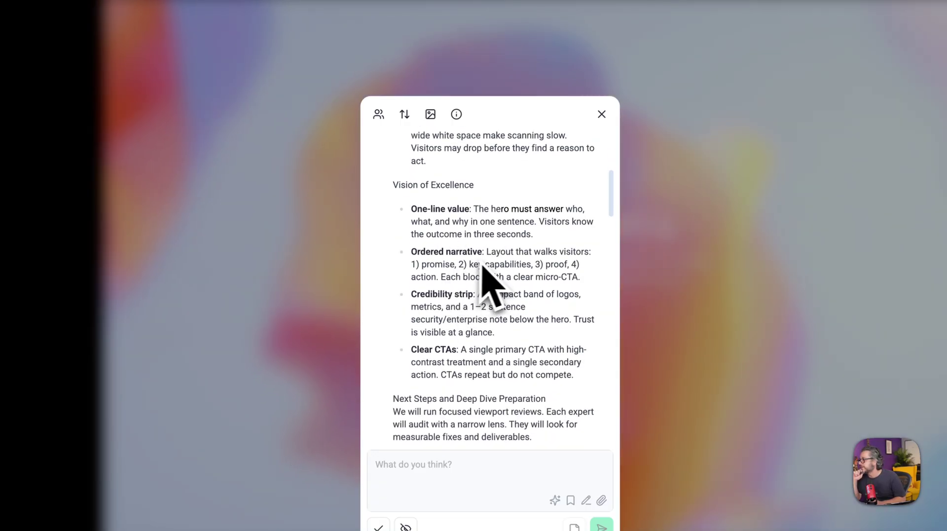
scroll(485, 279, up, 1)
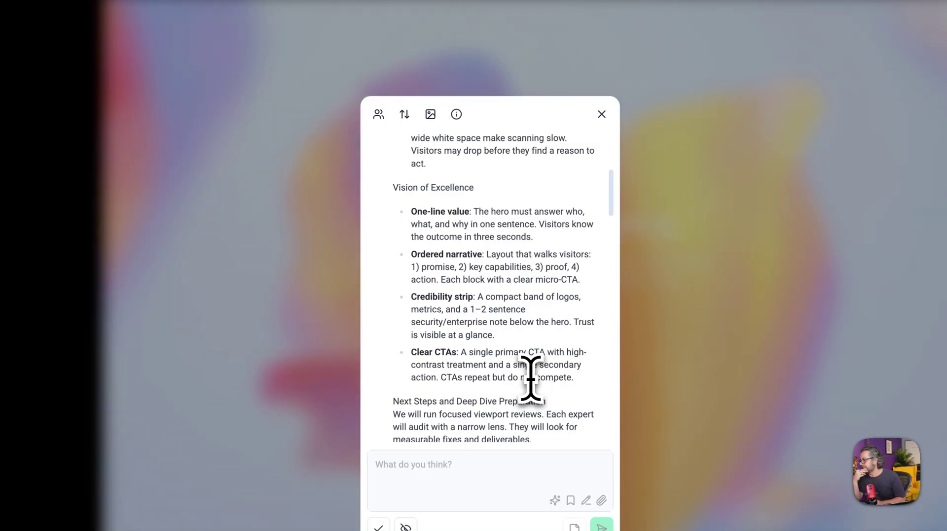
scroll(543, 321, down, 1)
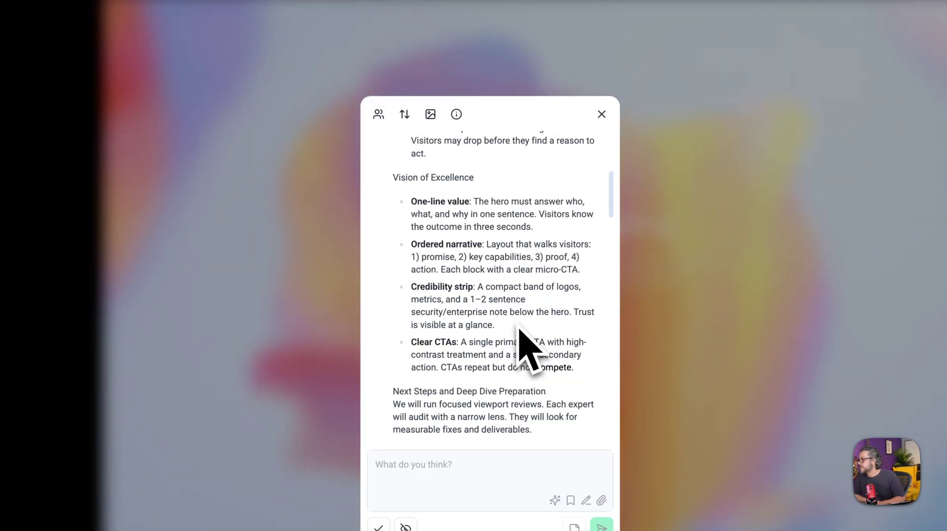
scroll(520, 330, down, 8)
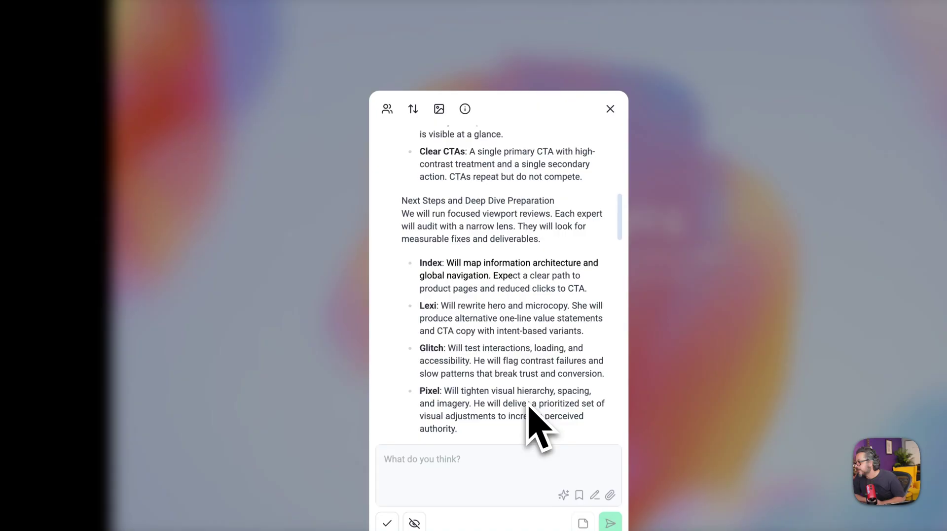
scroll(528, 407, down, 5)
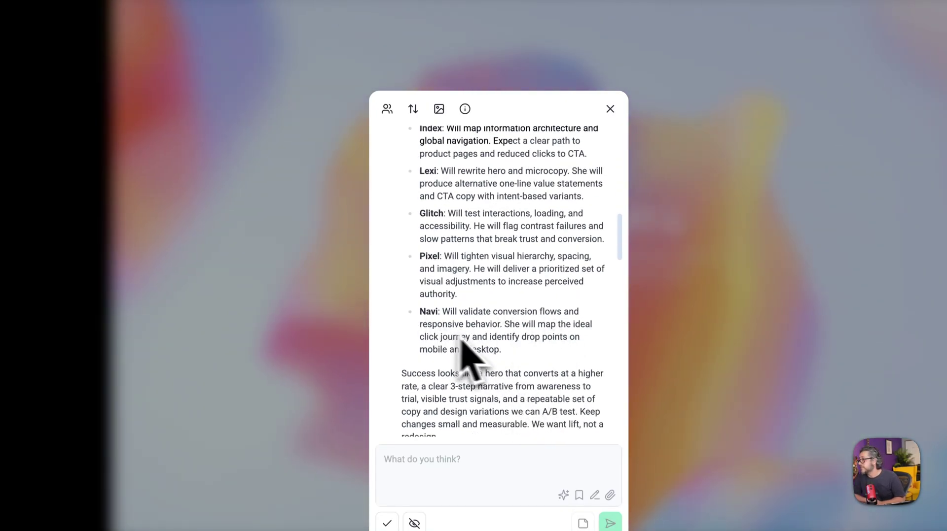
scroll(487, 351, down, 4)
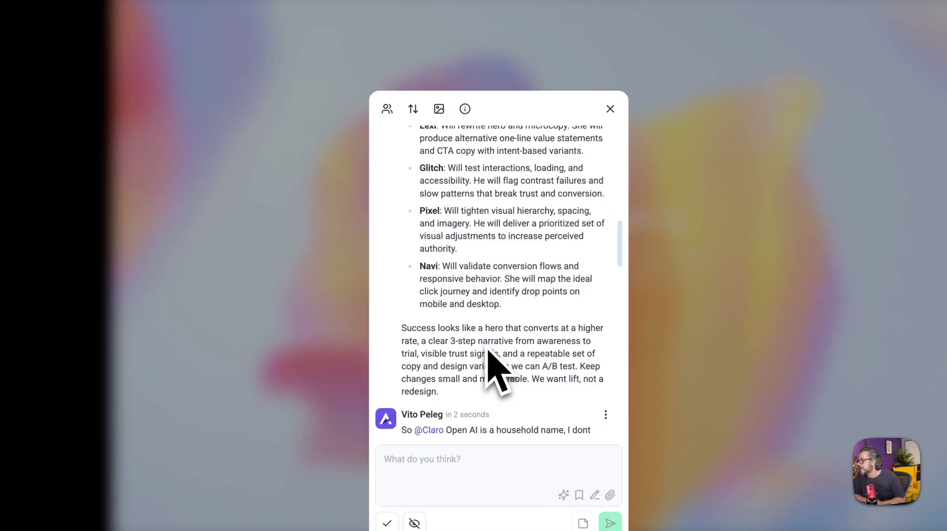
scroll(560, 256, down, 2)
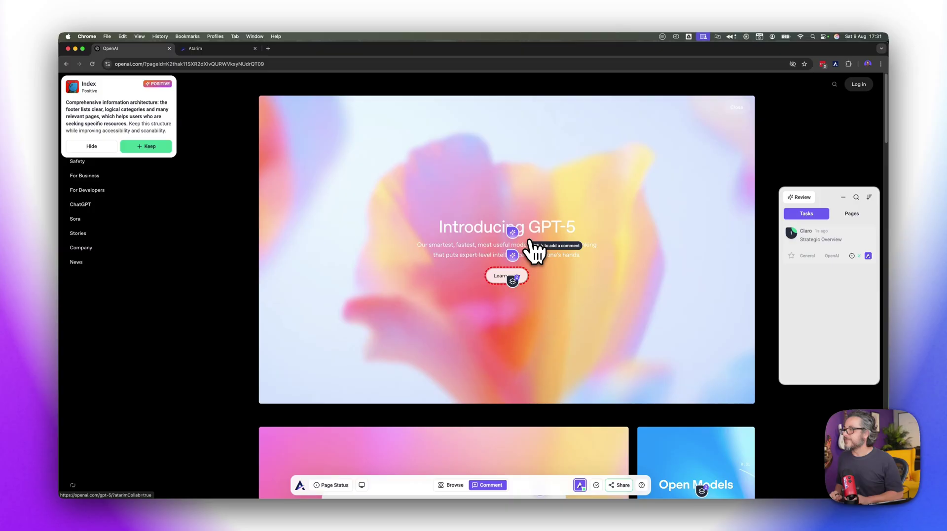
- Keep Navi's accessibility comment on the hero paragraph and Lexi's copy comment on the "Learn more" button as tasks
click(513, 233)
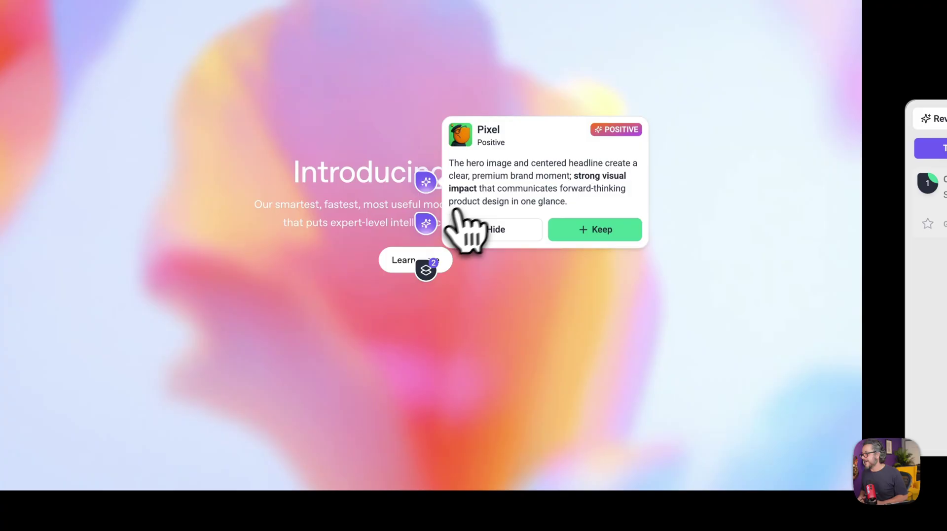
click(434, 224)
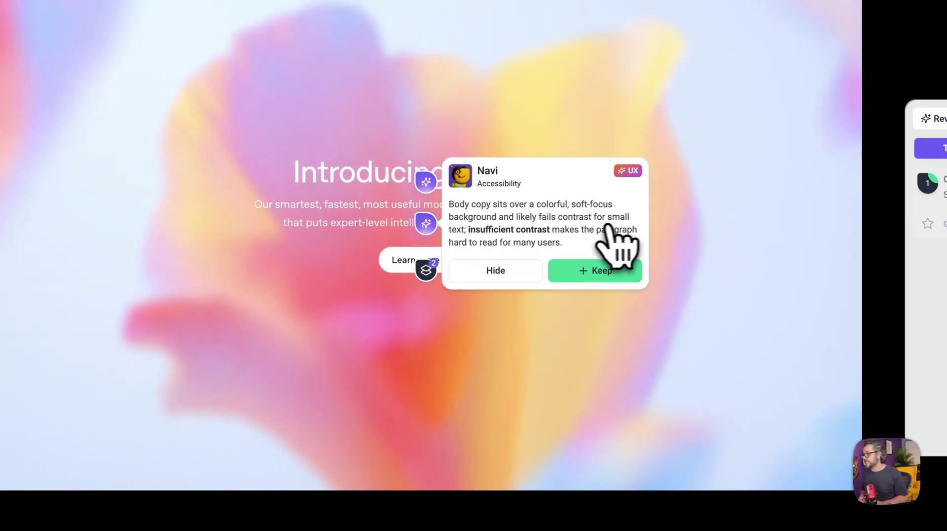
click(598, 270)
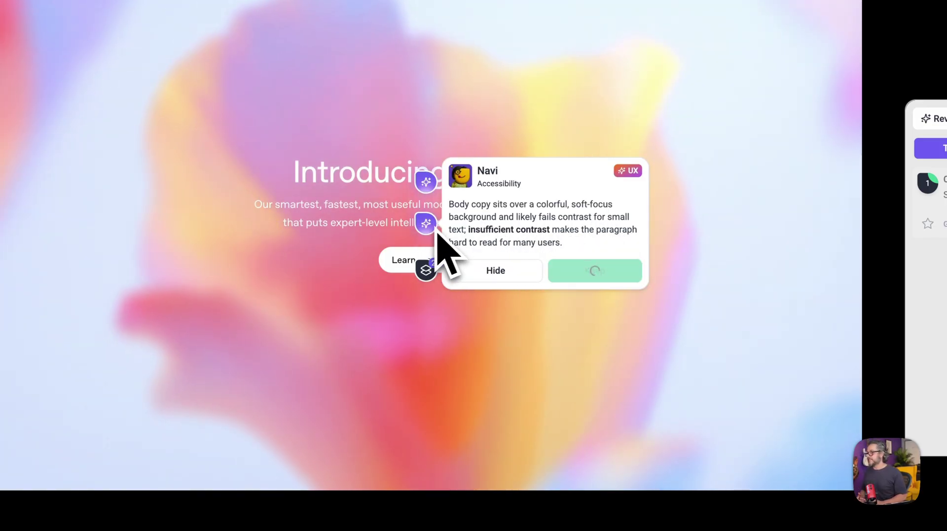
click(433, 276)
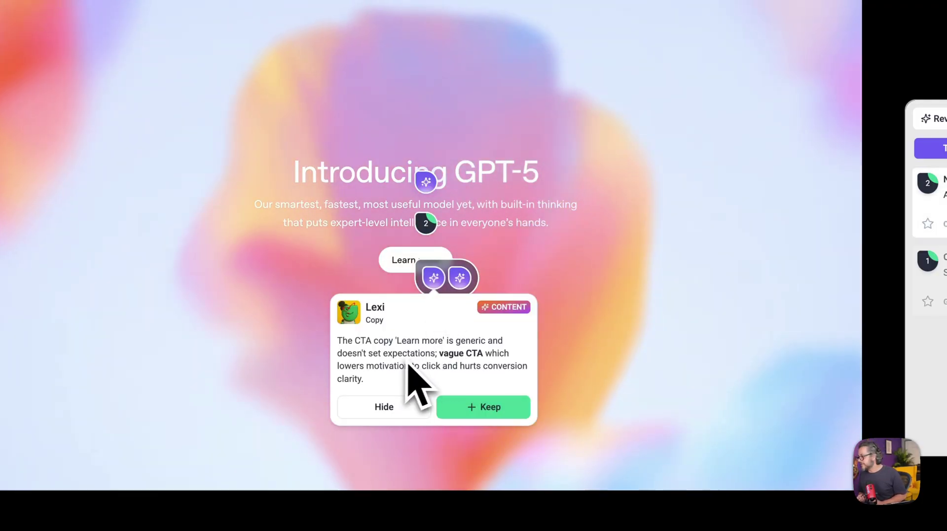
click(456, 397)
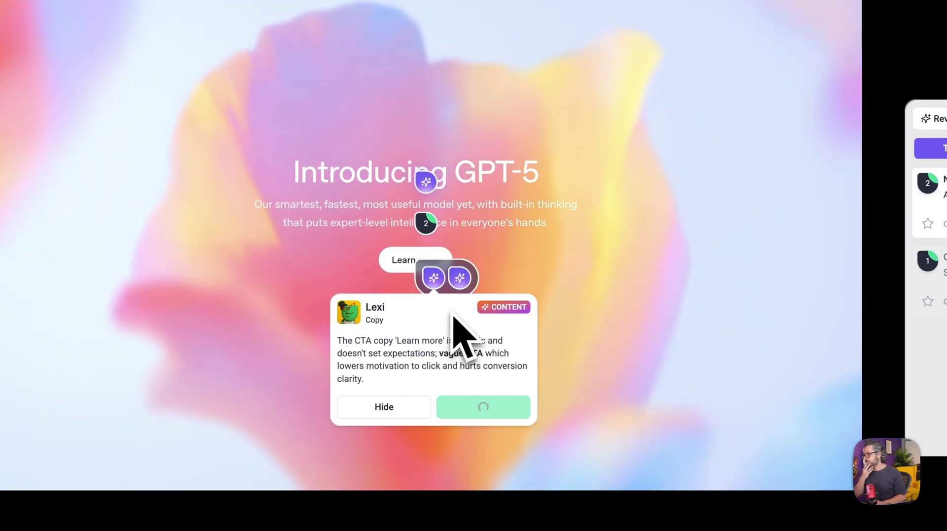
- Keep Pixel's design comment about the low prominence of the hero's "Learn more" button as a task
click(459, 285)
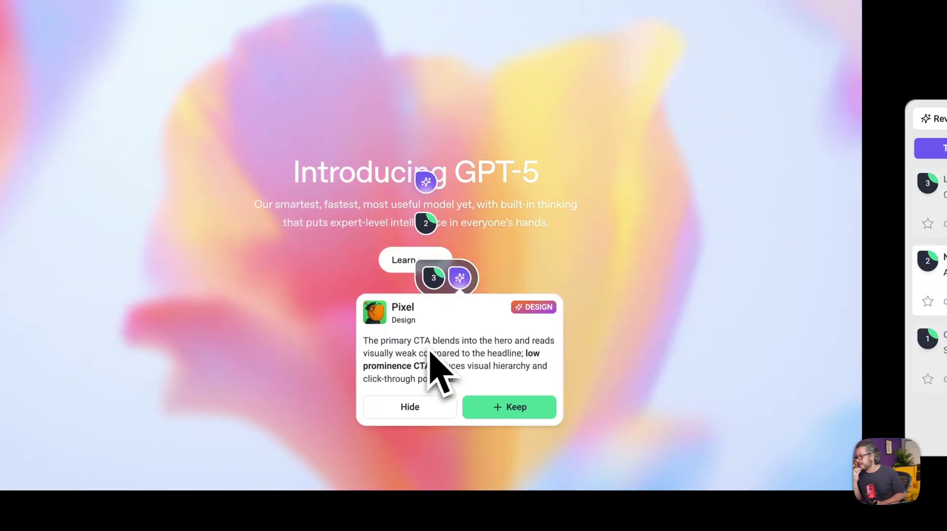
click(600, 351)
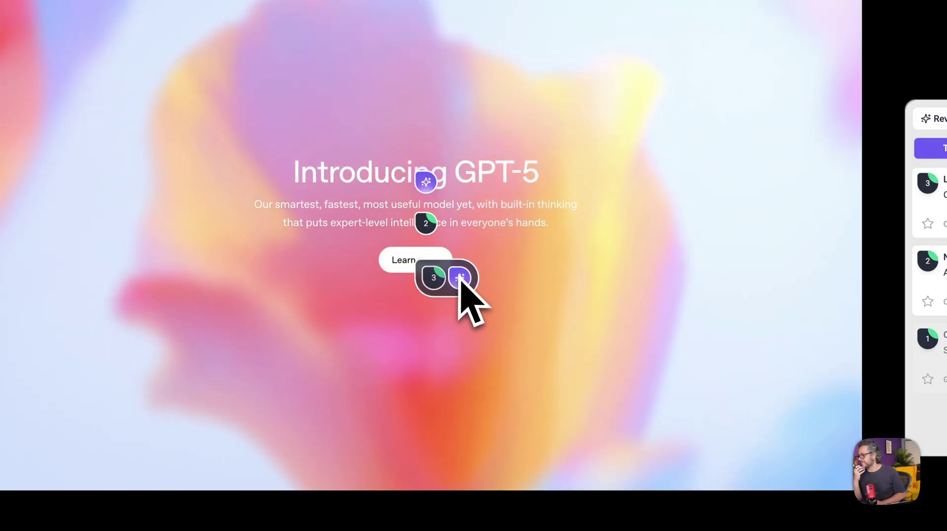
click(459, 277)
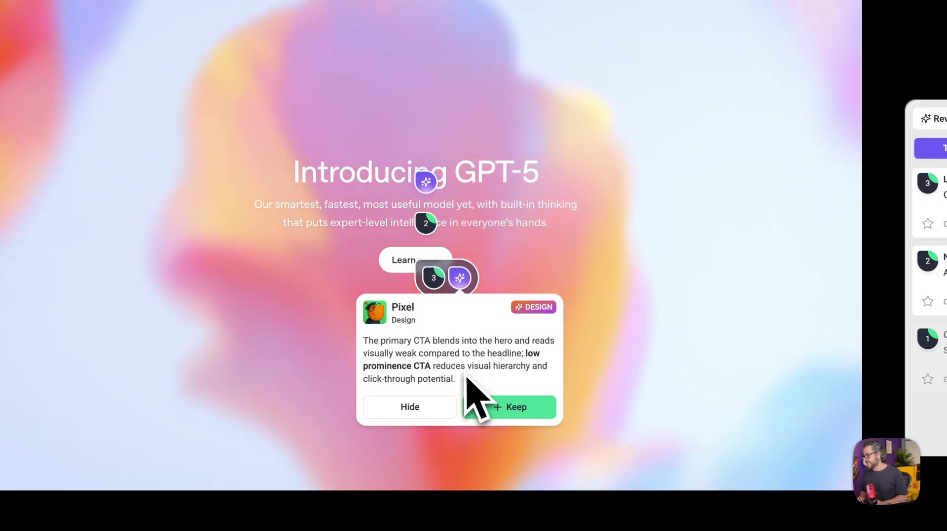
click(513, 407)
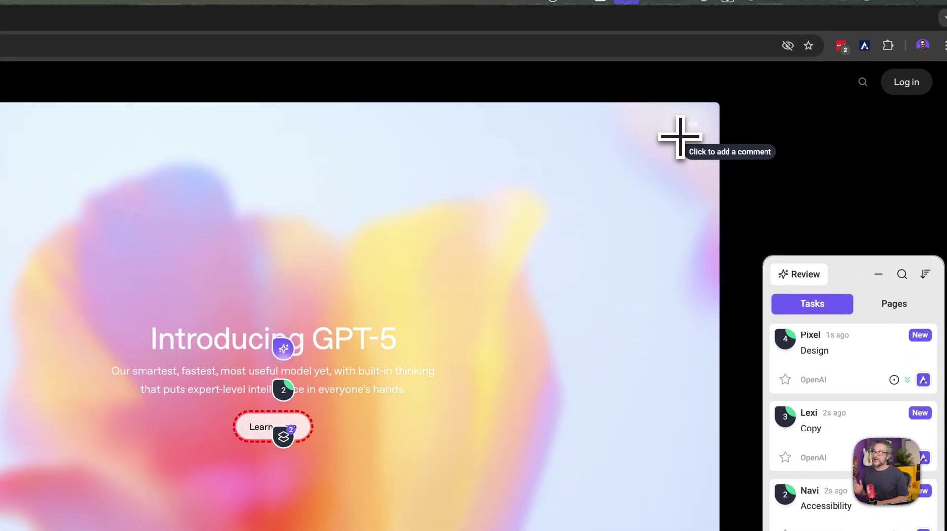
click(673, 143)
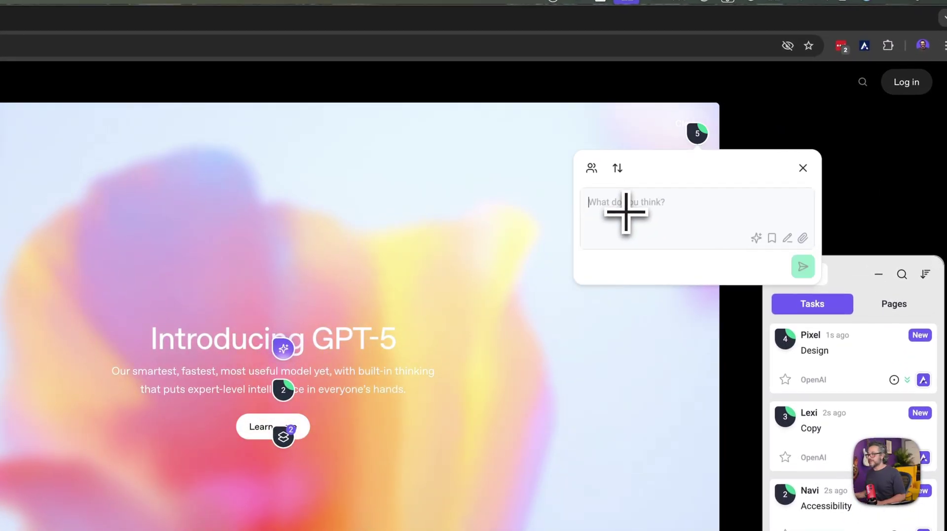
text(@na)
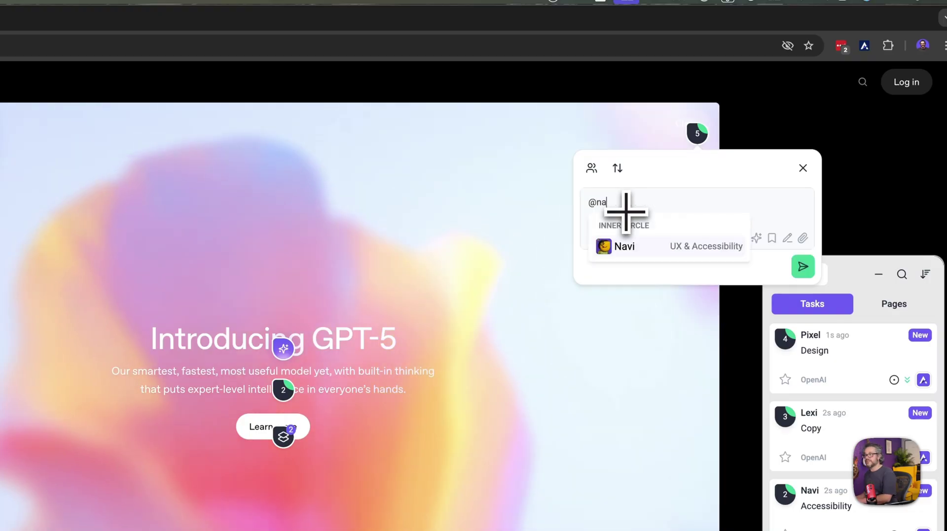
key(Return)
text(what do you think about th)
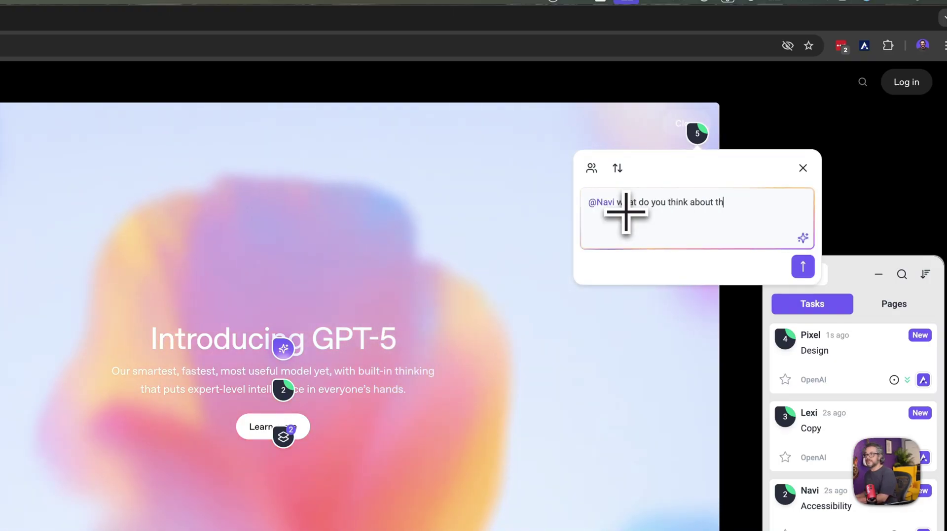
text(is button?)
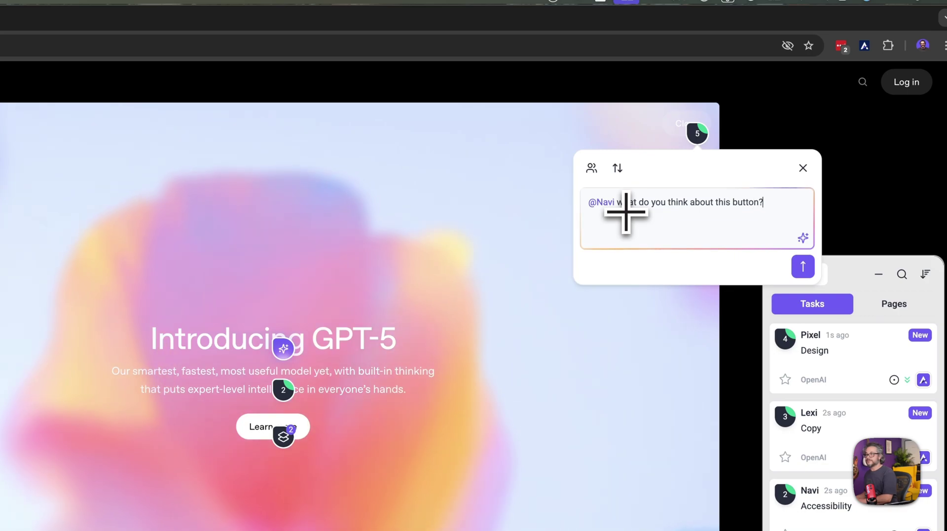
key(Return)
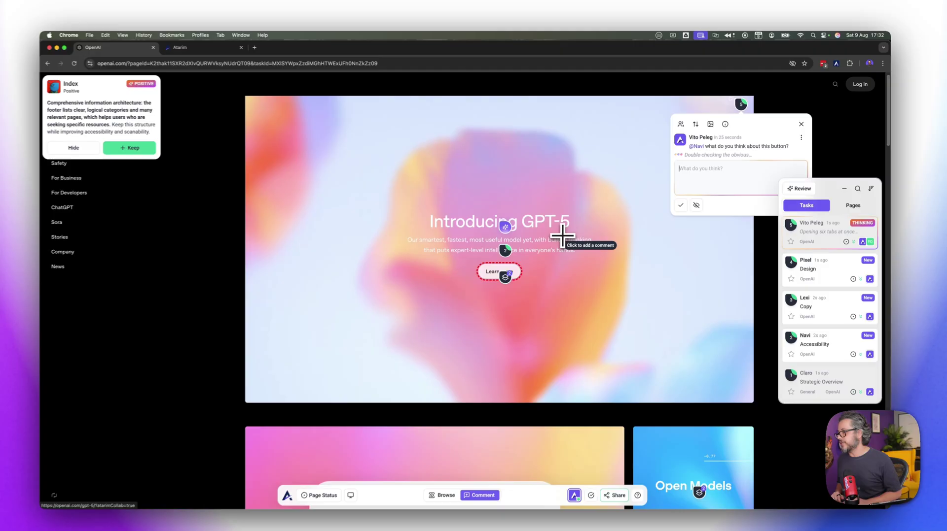
- Read Index's SEO comment about missing alt text on the GPT-5 flagship model image
scroll(564, 231, down, 6)
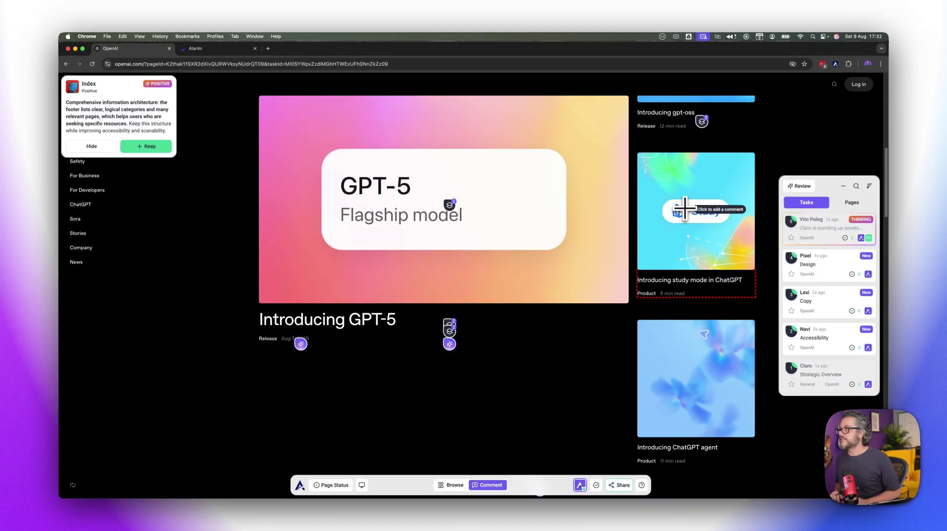
scroll(684, 209, up, 3)
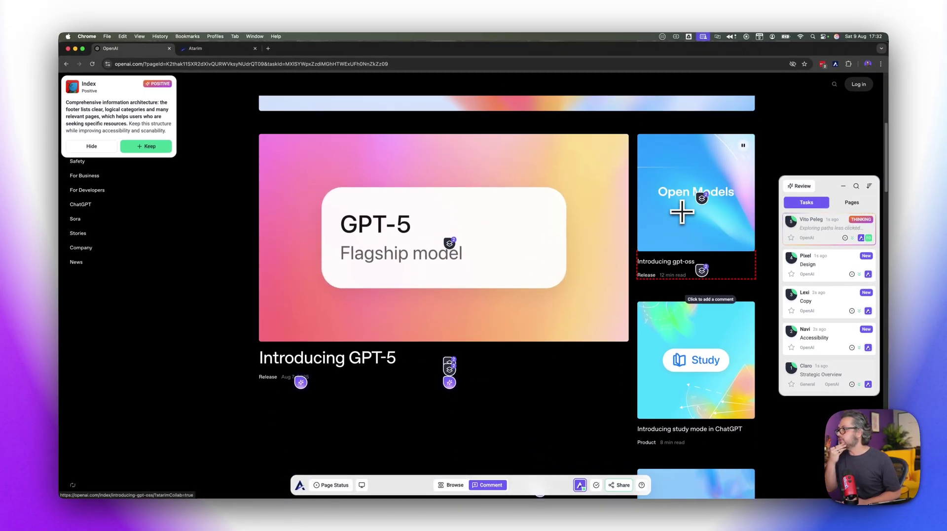
scroll(681, 212, down, 1)
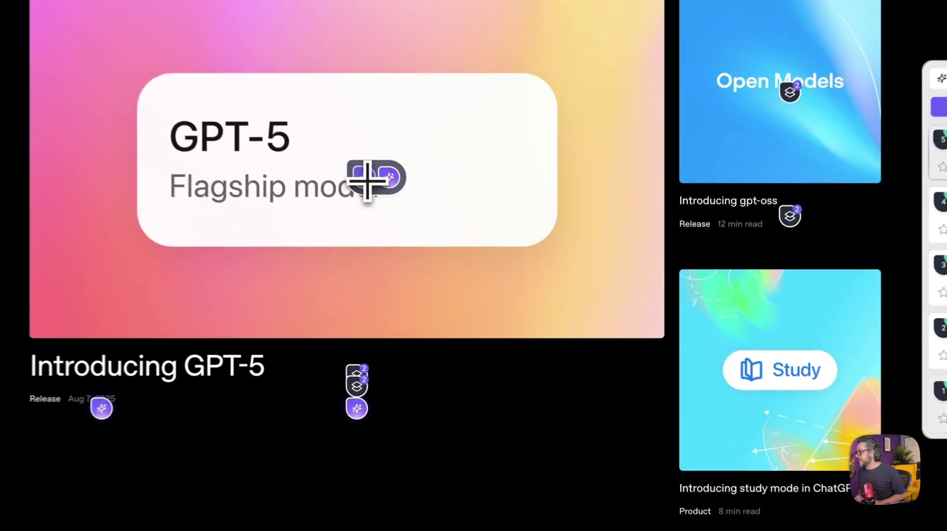
mouse_move(456, 245)
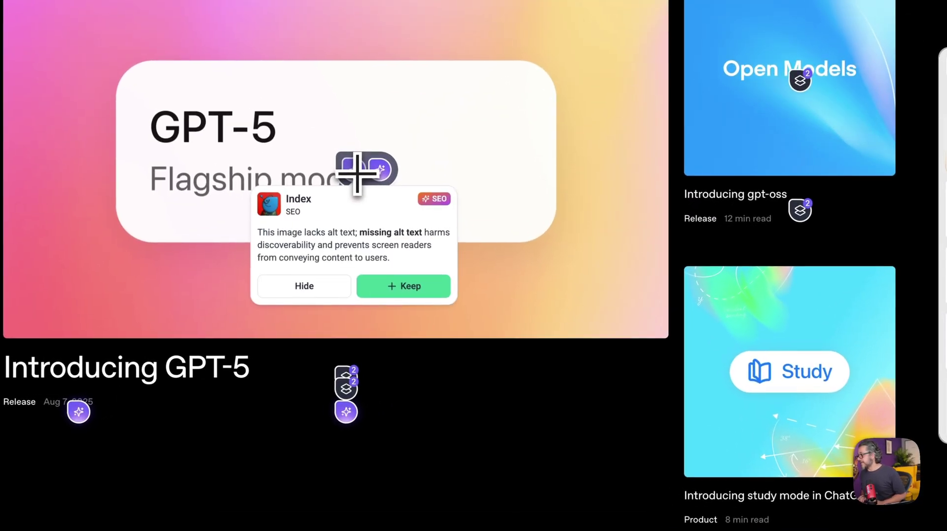
mouse_move(380, 173)
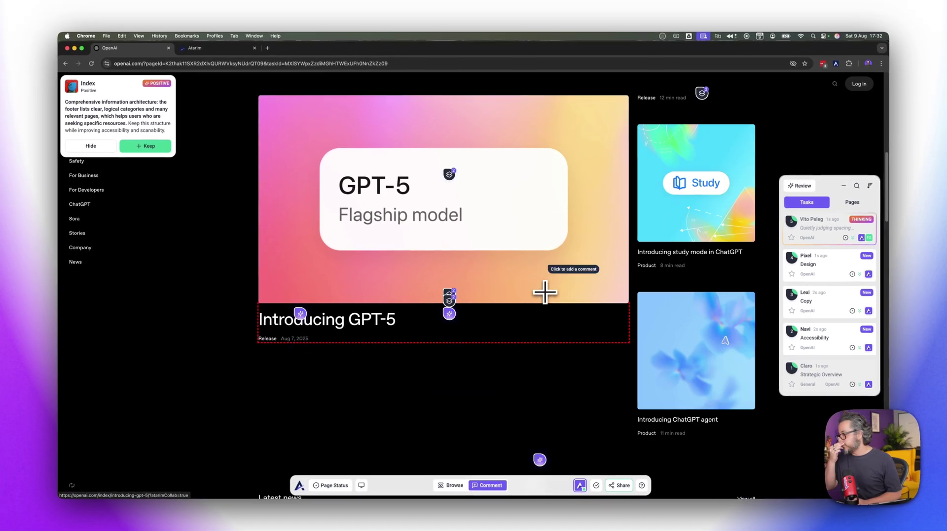
- Keep Index's SEO comment about the non-semantic "Introducing GPT-5" article headline as a task
scroll(535, 281, up, 2)
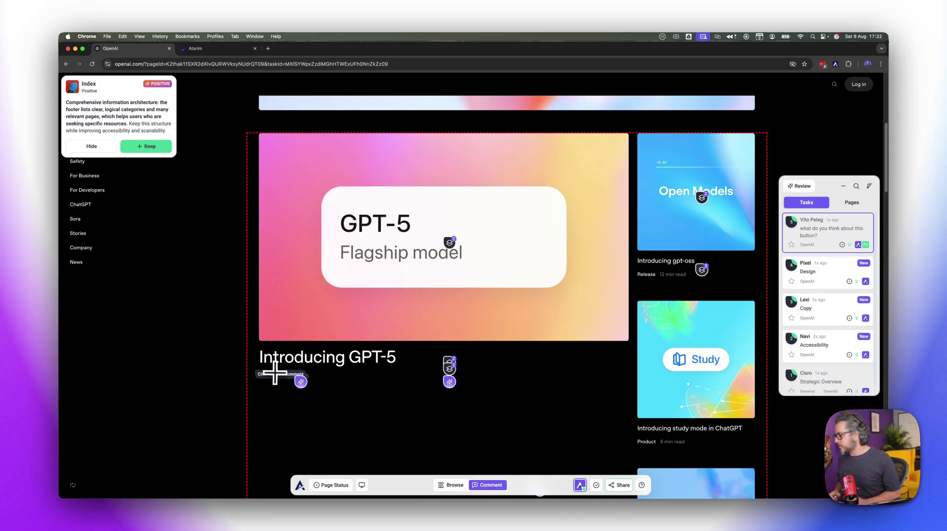
scroll(317, 390, down, 1)
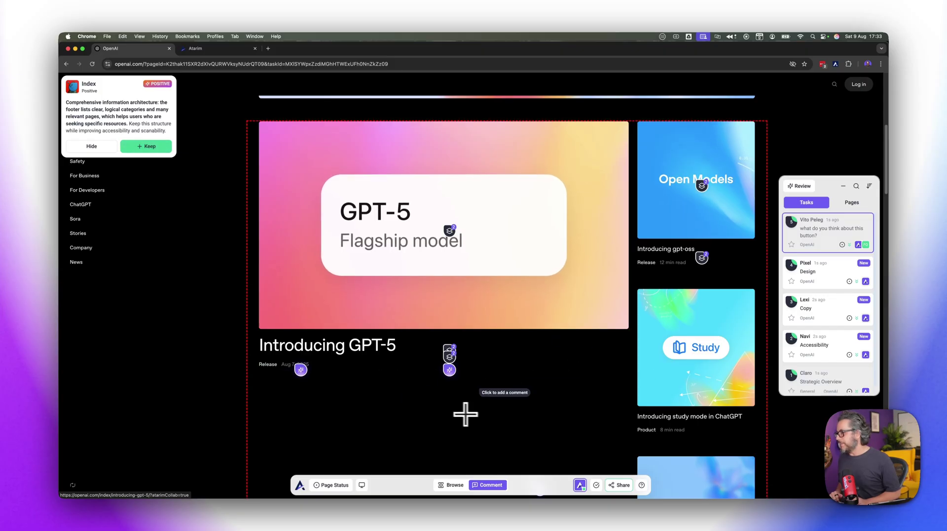
scroll(521, 393, down, 2)
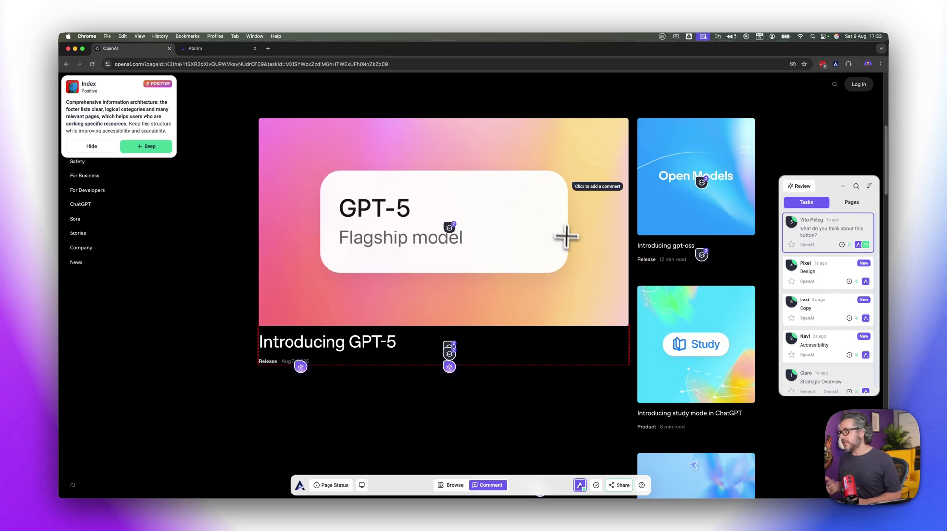
scroll(570, 291, down, 8)
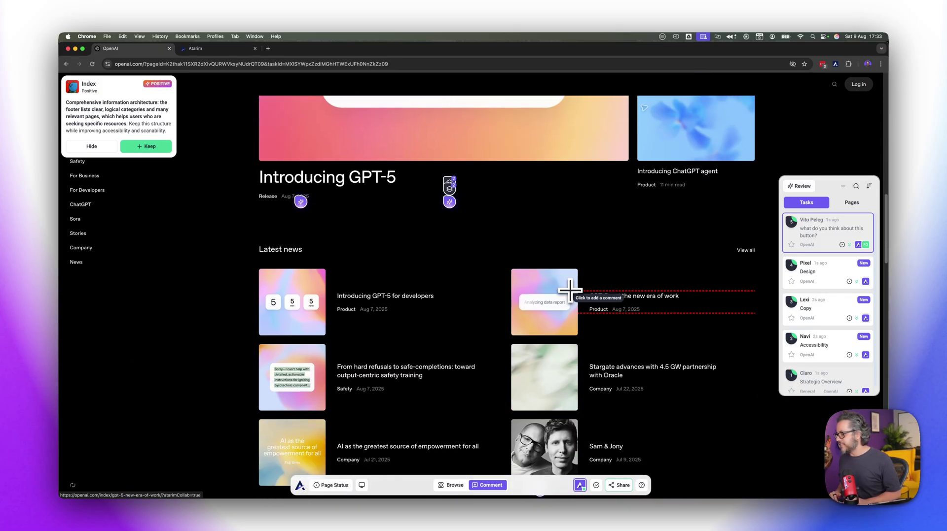
scroll(571, 290, down, 6)
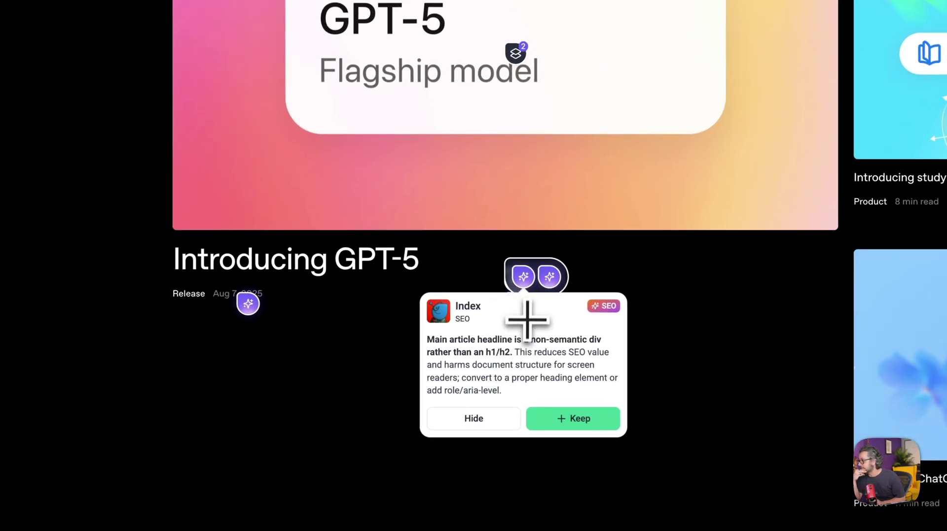
click(576, 418)
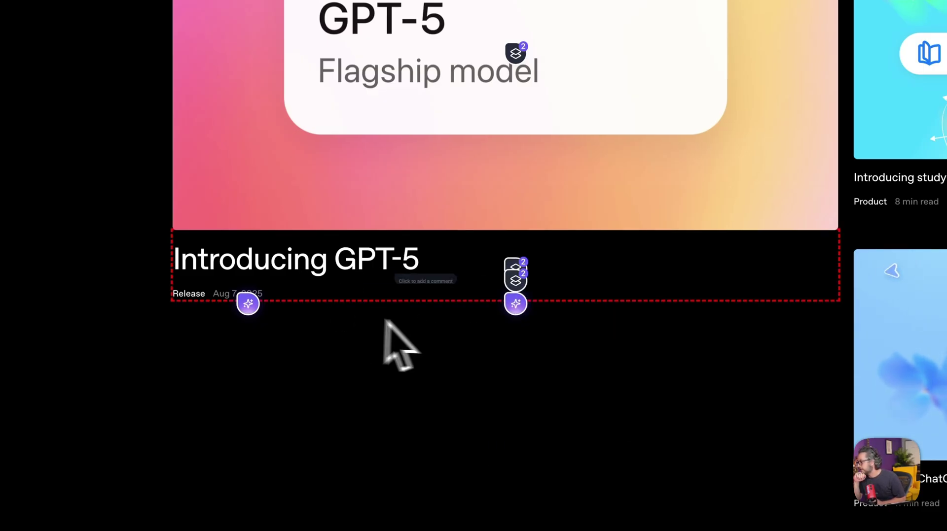
- Review the remaining comments below the "Introducing GPT-5" headline and keep Pixel's design comment on the empty black space as a task
click(248, 304)
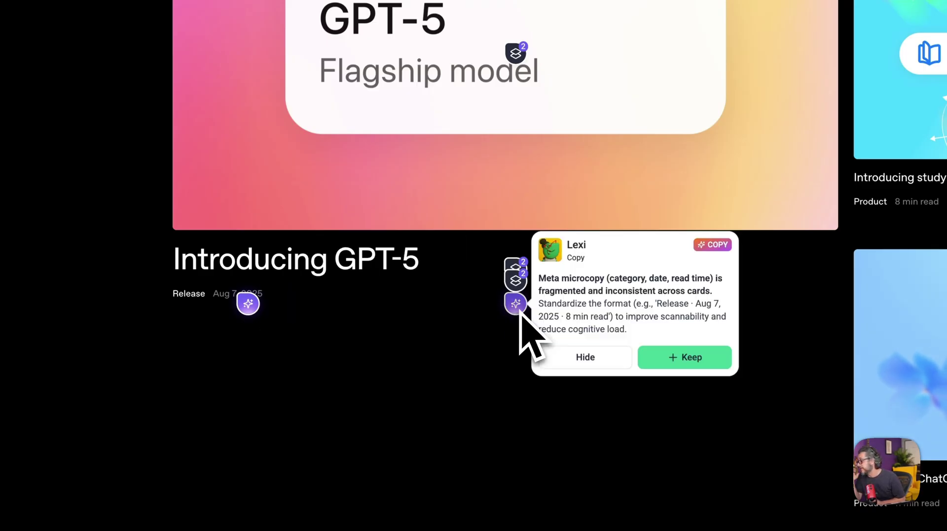
mouse_move(252, 311)
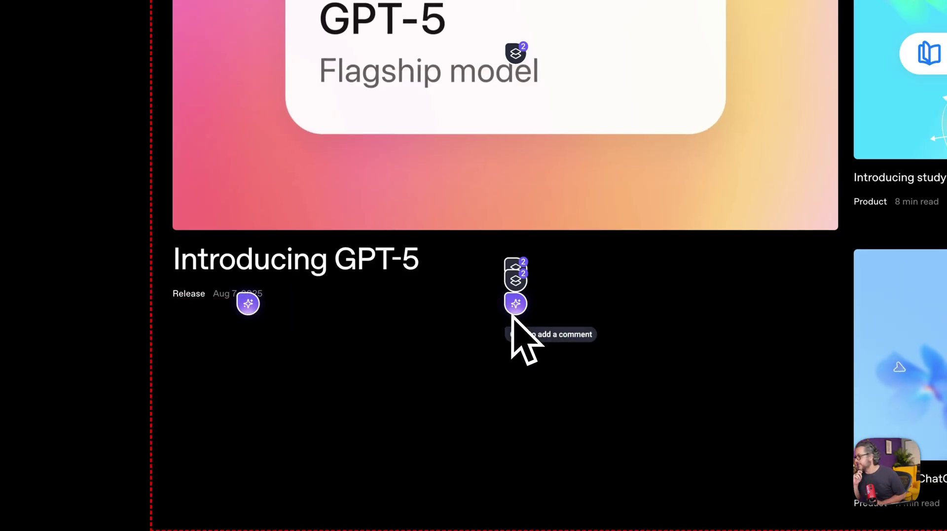
mouse_move(515, 304)
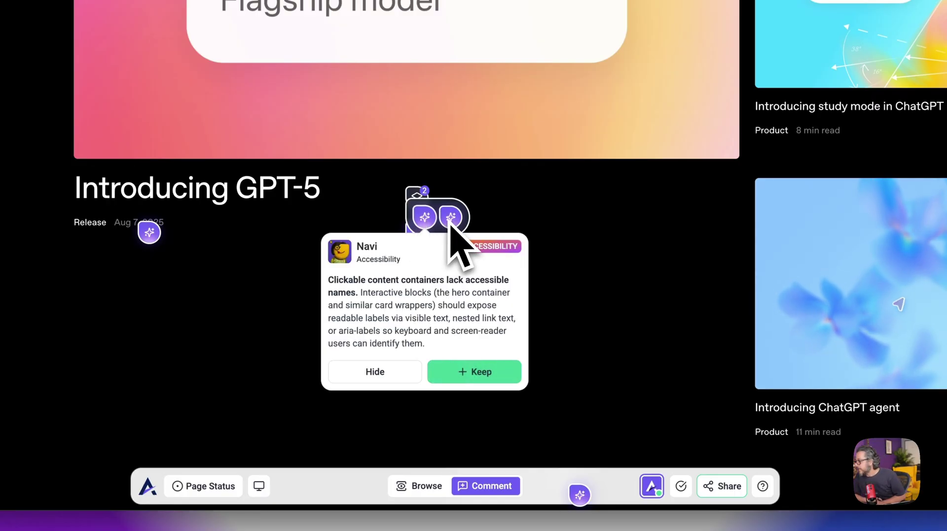
mouse_move(450, 221)
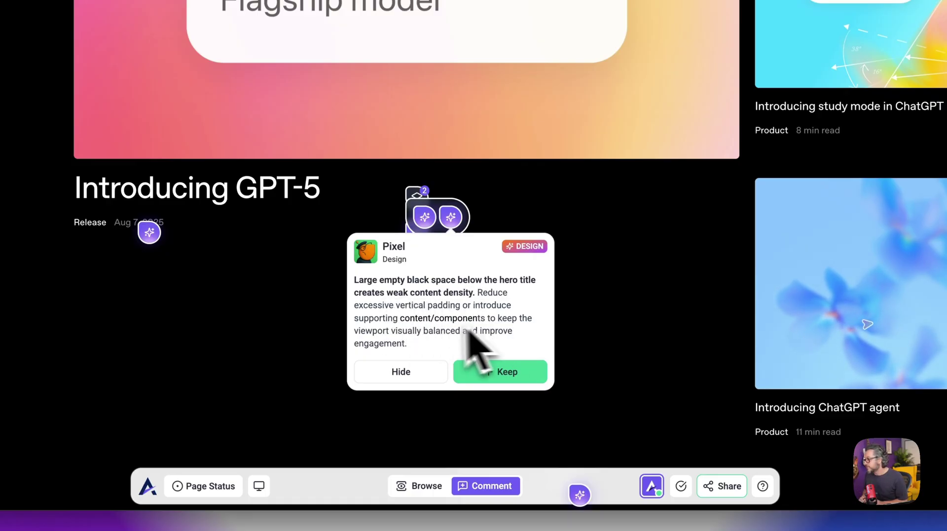
click(512, 373)
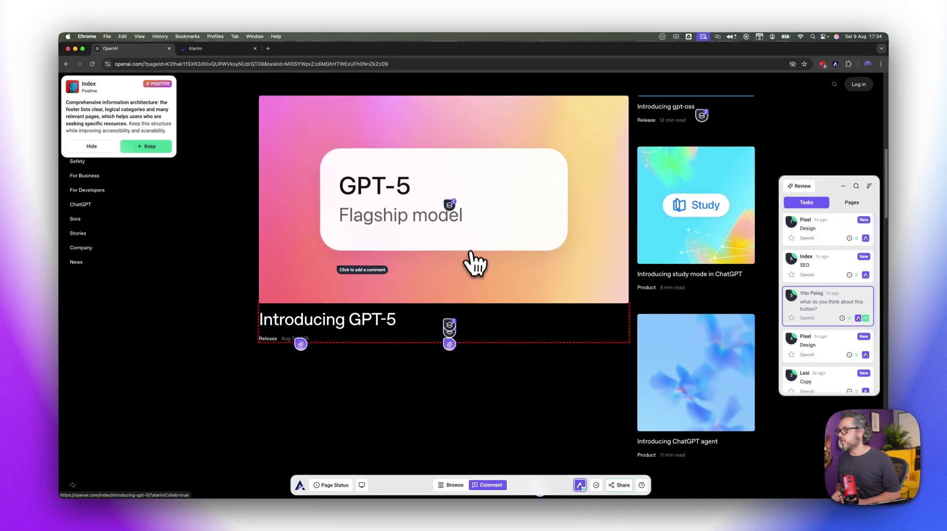
scroll(478, 291, up, 10)
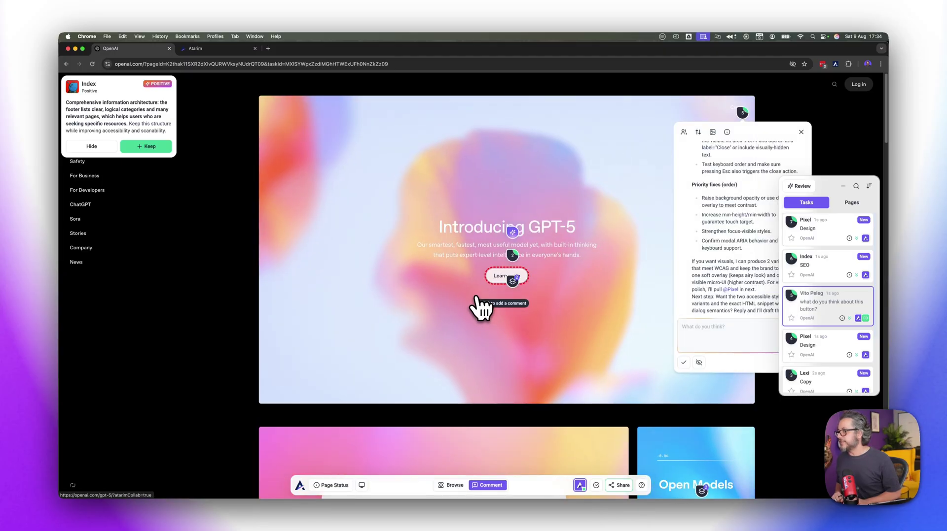
scroll(476, 286, down, 9)
scroll(480, 306, down, 10)
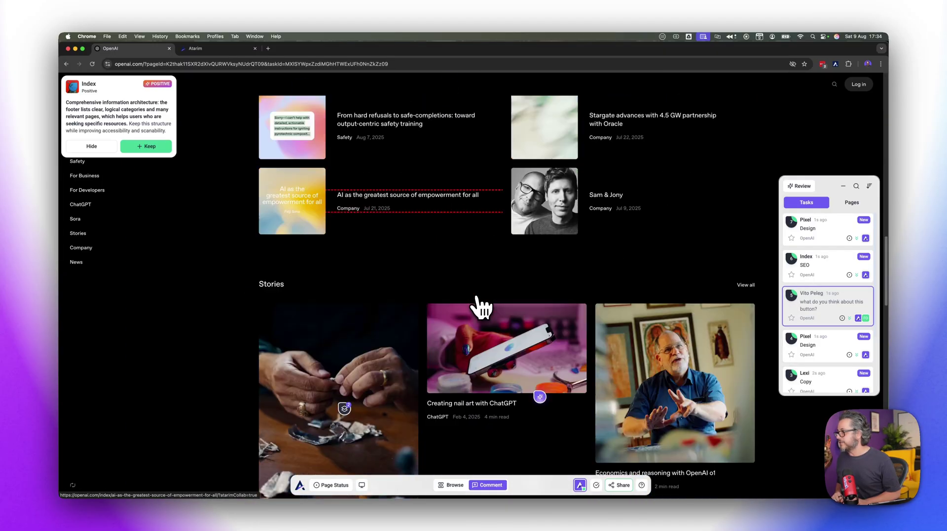
scroll(480, 307, up, 10)
scroll(482, 306, down, 8)
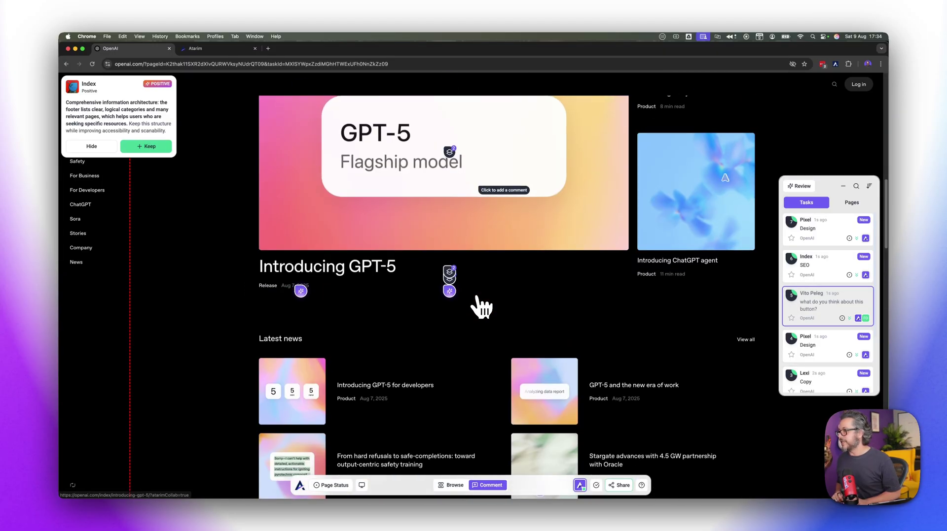
scroll(555, 270, up, 8)
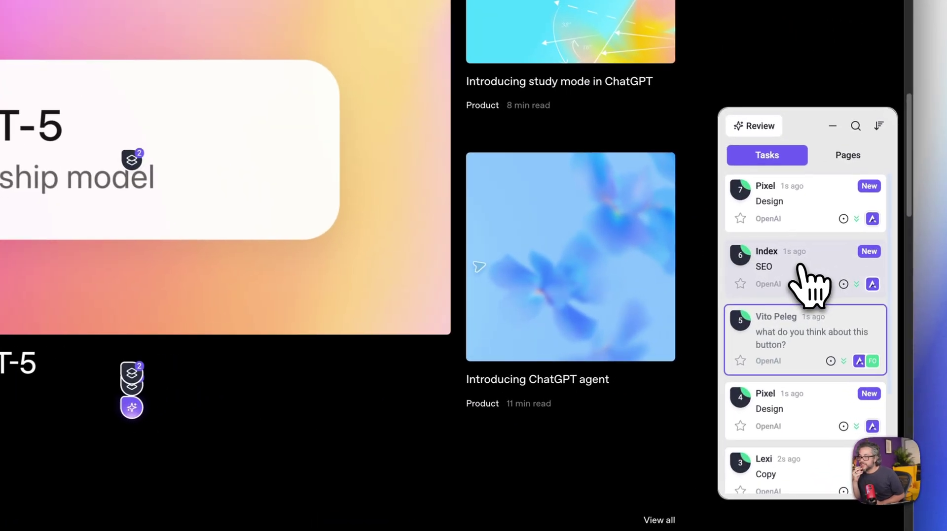
- Open Index's SEO task and inspect the HTML of the "Introducing GPT-5" headline to check its heading element
click(807, 266)
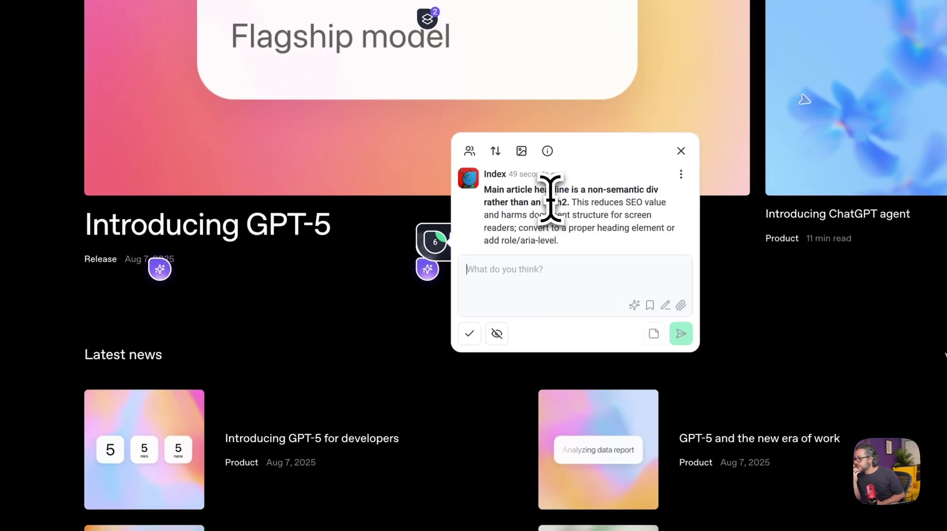
right_click(328, 219)
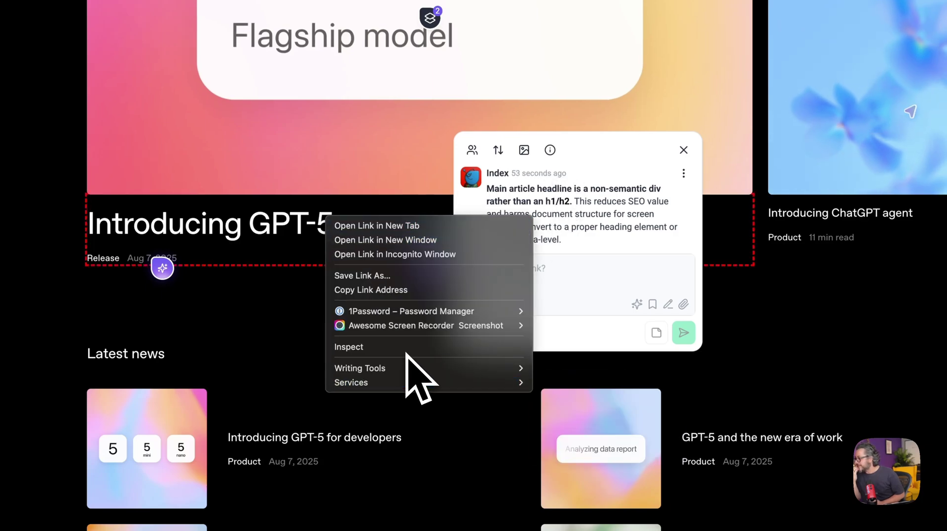
key(Return)
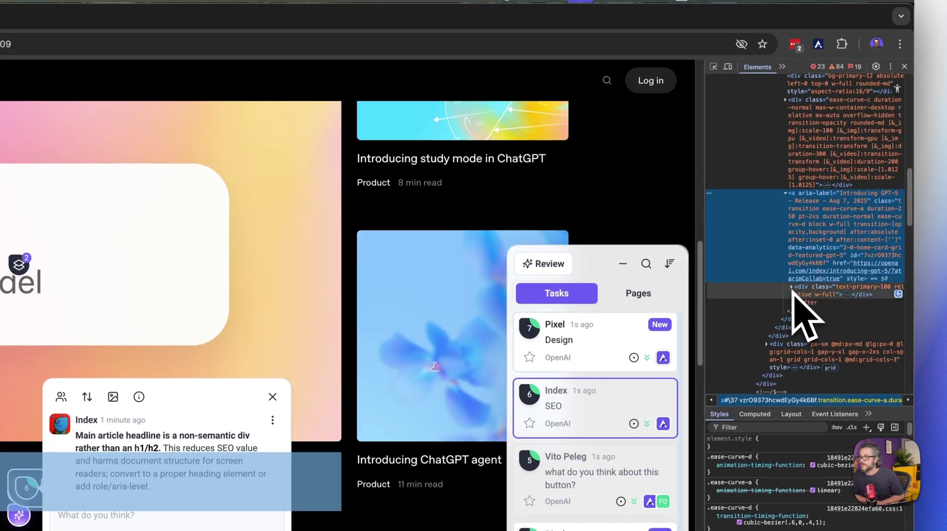
click(791, 289)
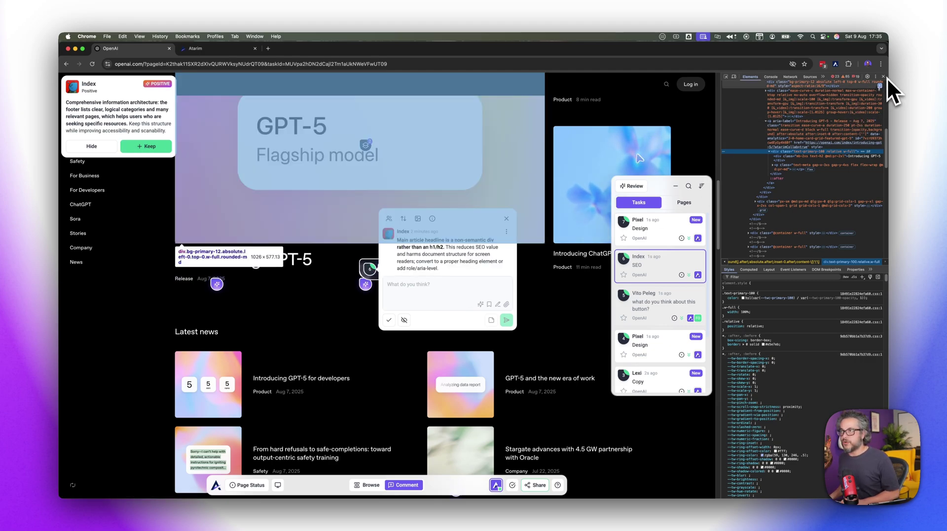
key(super+alt+i)
- View the homepage's source code and search it for "h1>"
right_click(560, 329)
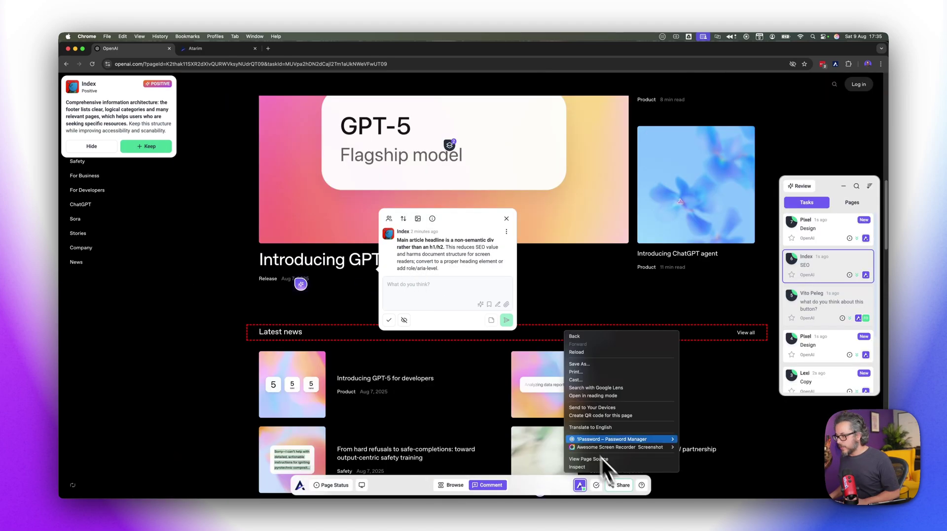
click(587, 458)
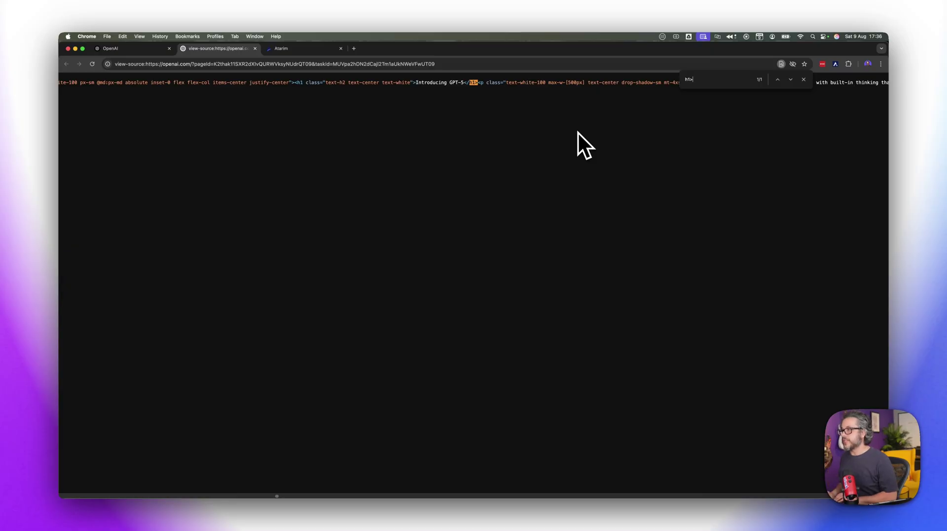
- Search the homepage's source code for the other heading-level tags by varying the number in the search term
key(Left)
key(BackSpace)
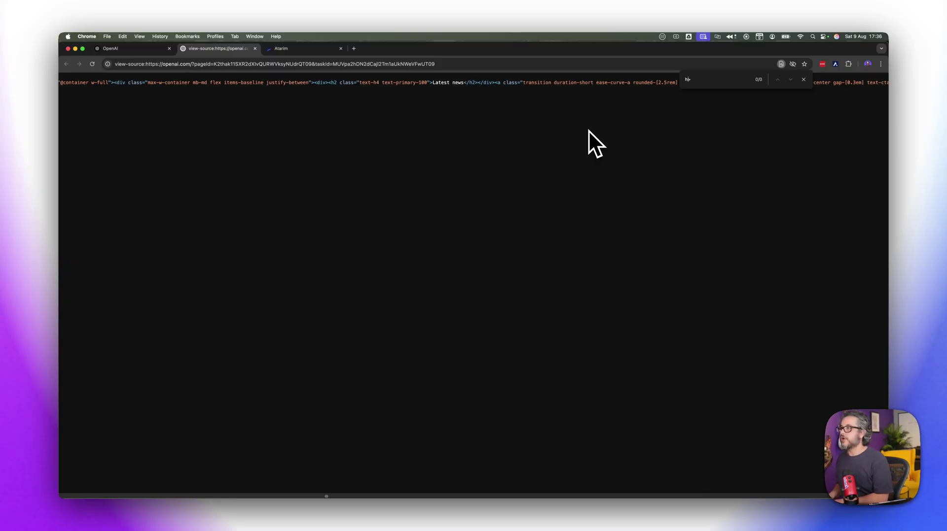
scroll(587, 130, left, 10)
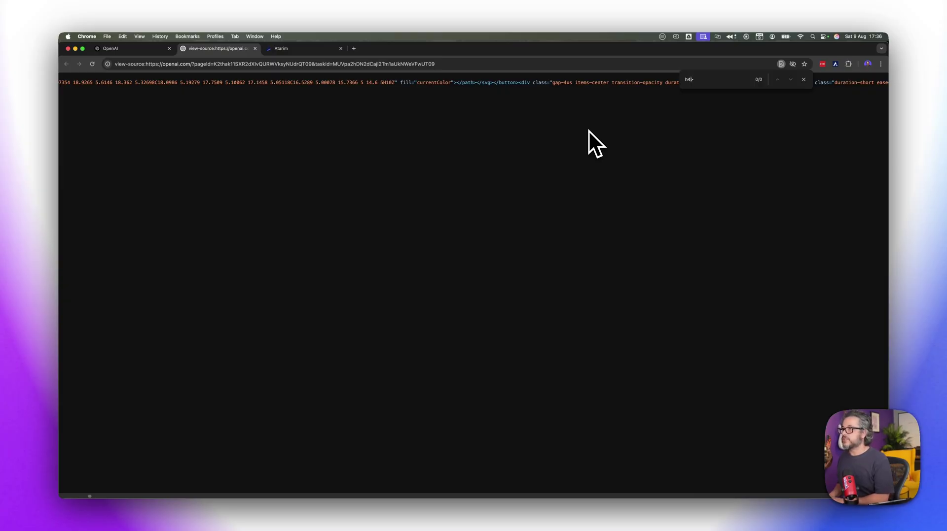
key(BackSpace)
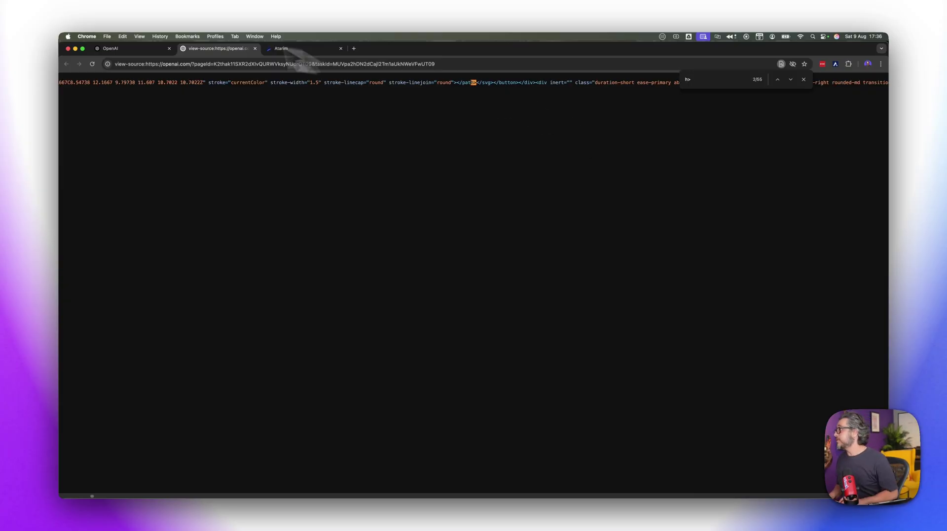
- Return to the OpenAI homepage and review the agents' comment markers from the "Latest news" section down to the footer
click(118, 49)
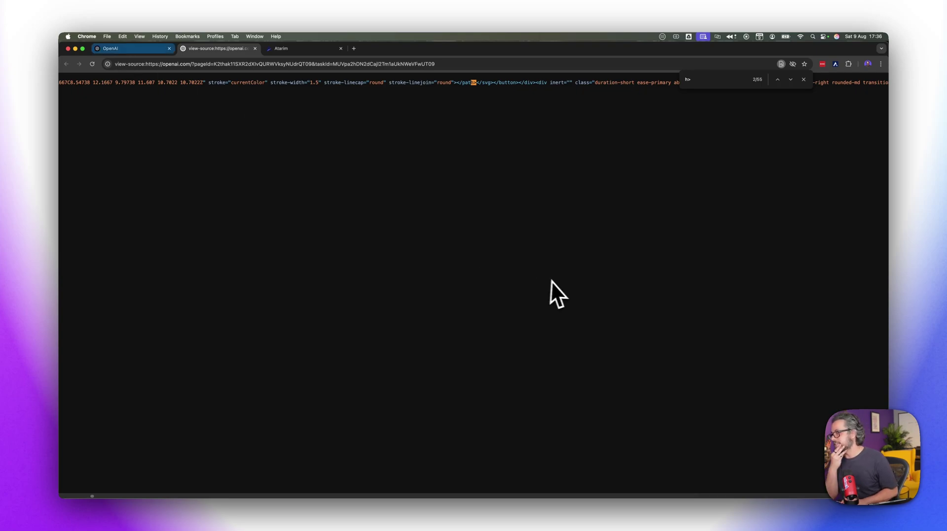
scroll(389, 380, down, 1)
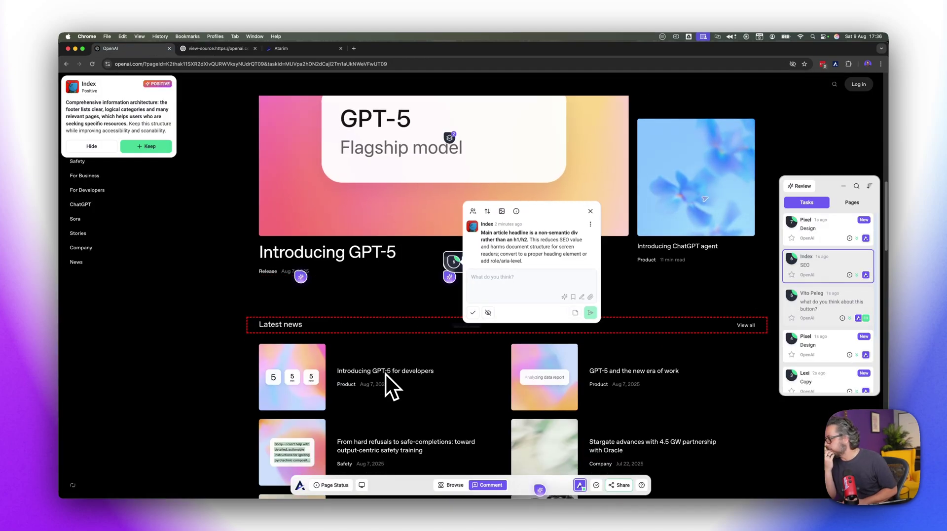
scroll(387, 358, down, 5)
mouse_move(294, 324)
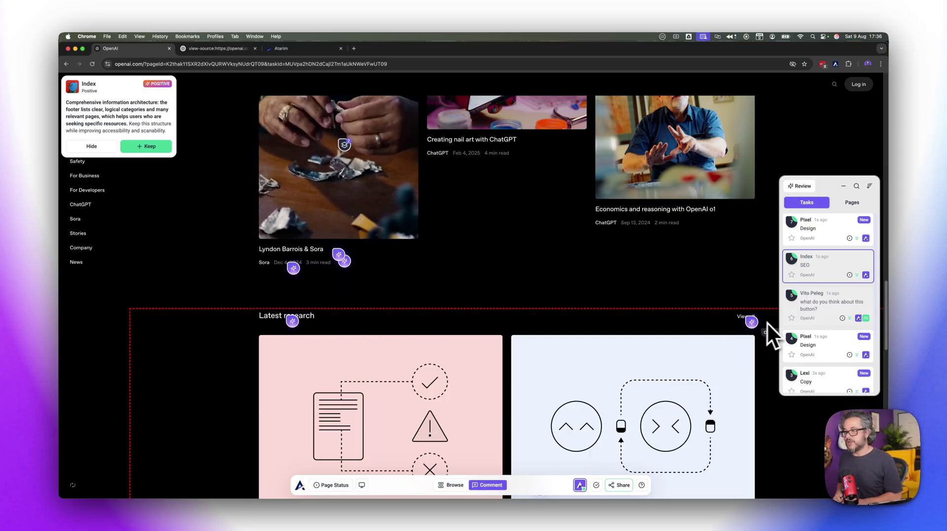
scroll(534, 310, down, 15)
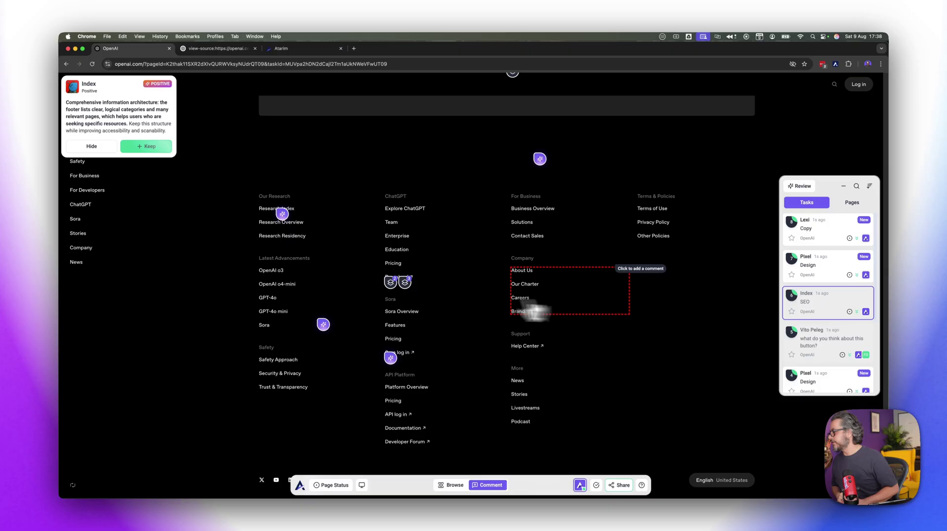
click(323, 324)
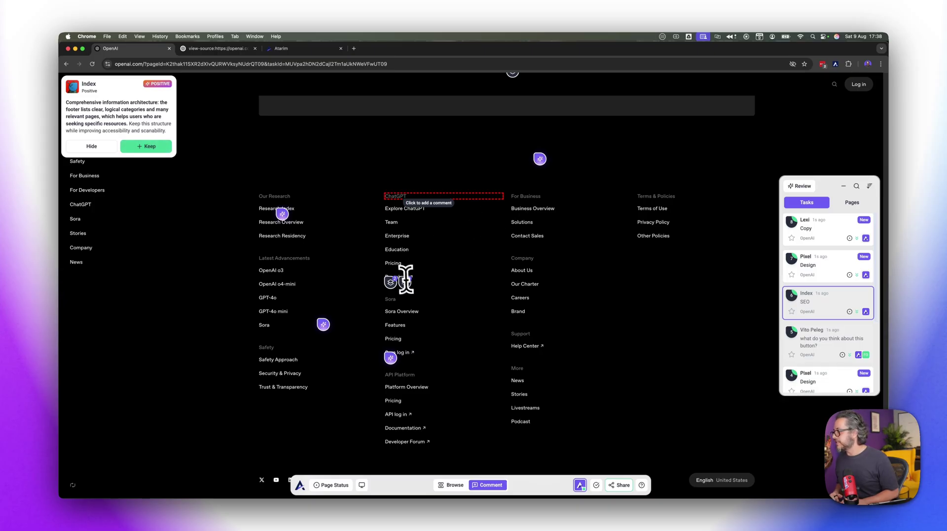
scroll(838, 311, down, 5)
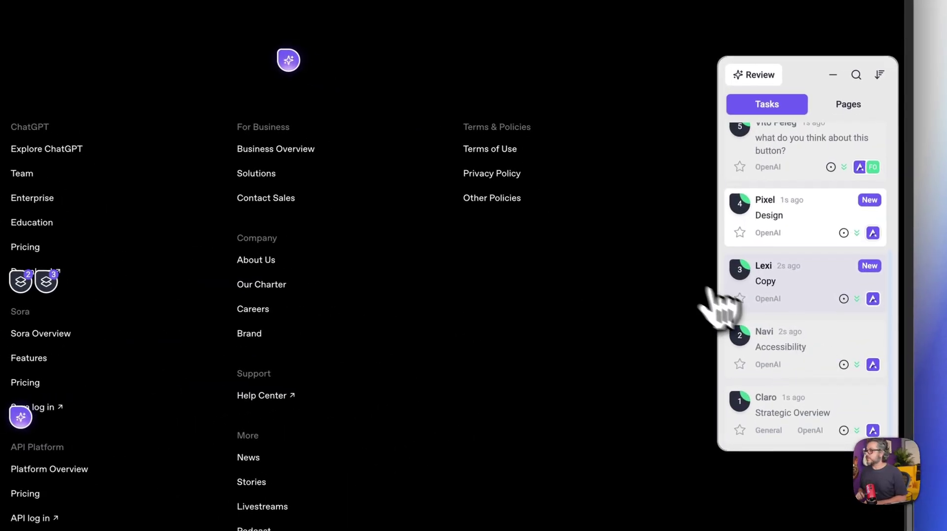
click(789, 348)
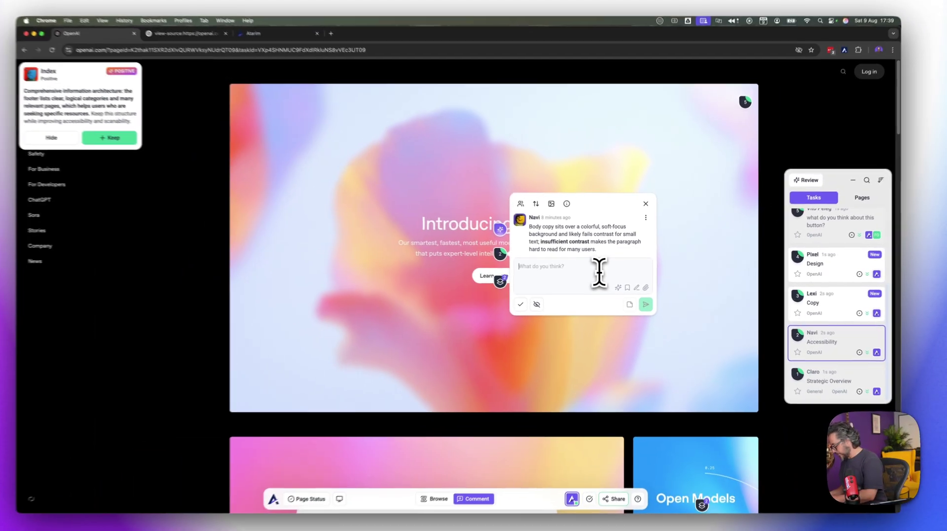
text(Hey @Navi)
key(Return)
text(ru)
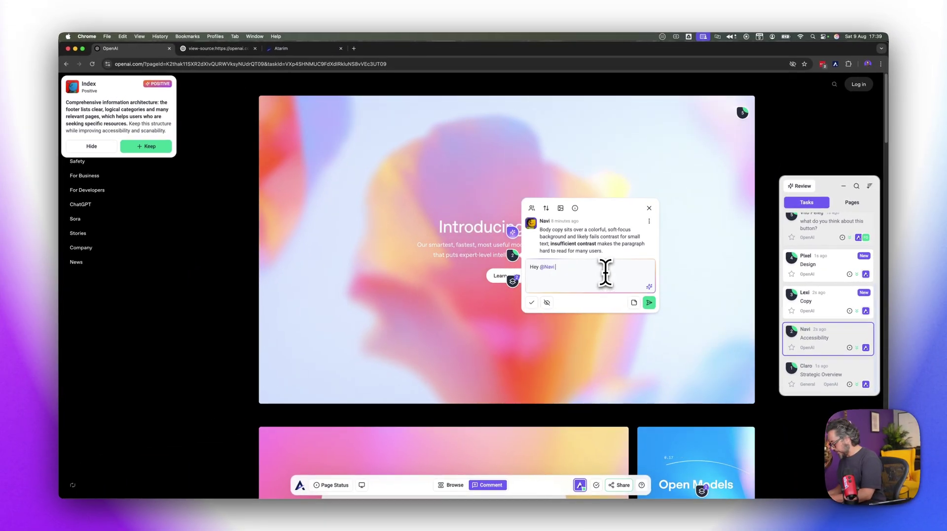
text(n a c)
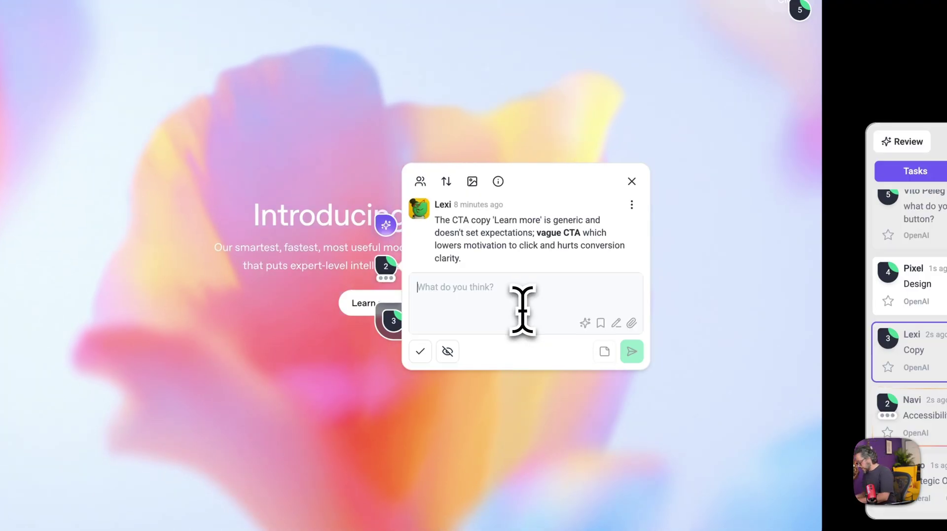
- Reply to Lexi's Copy task about the "Learn more" CTA with "Please give me a few options based on our voice", tagging an agent
text(lease gibve me a few options based on our voice)
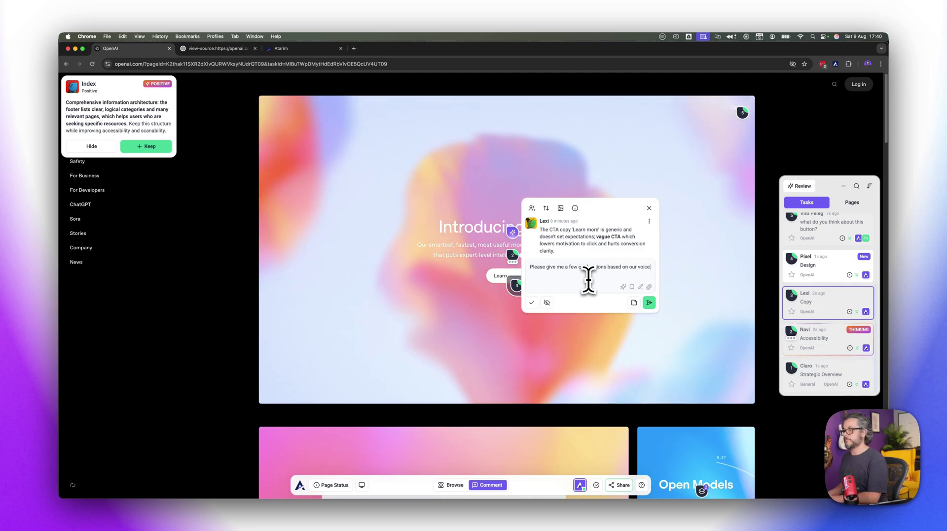
text(@)
key(Return)
key(Return)
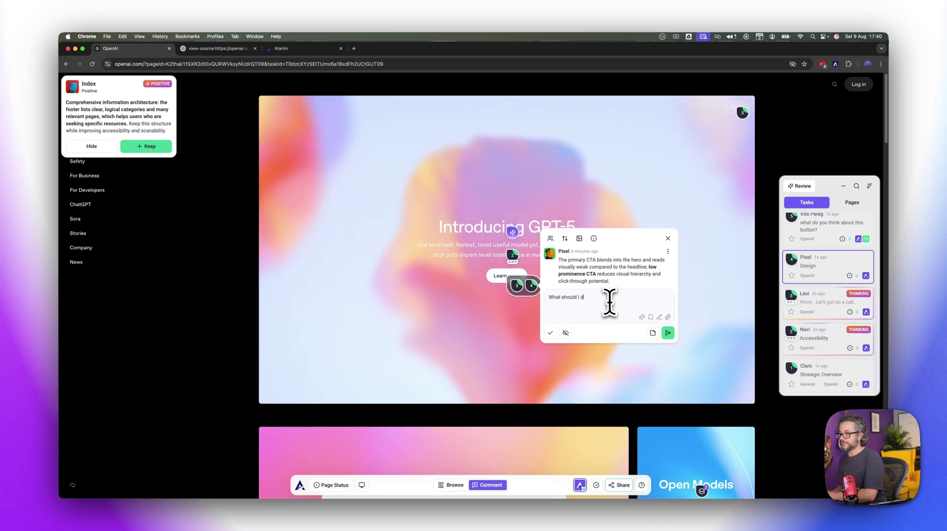
- Reply "What should I do?" to Pixel's Design task about the low-prominence primary CTA
text(?)
key(Return)
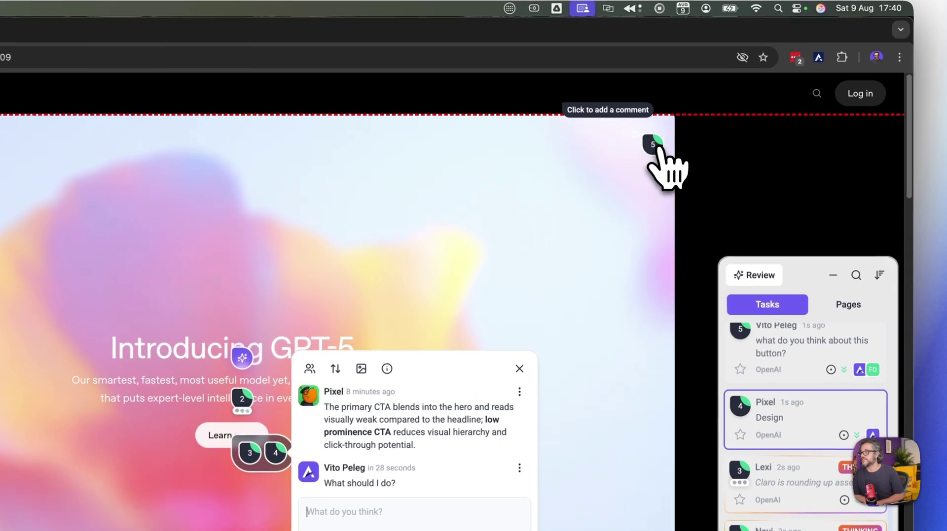
- Open the comment thread on the hero's Close button, read Navi's feedback through to the suggested CSS fixes, and close the thread
click(742, 112)
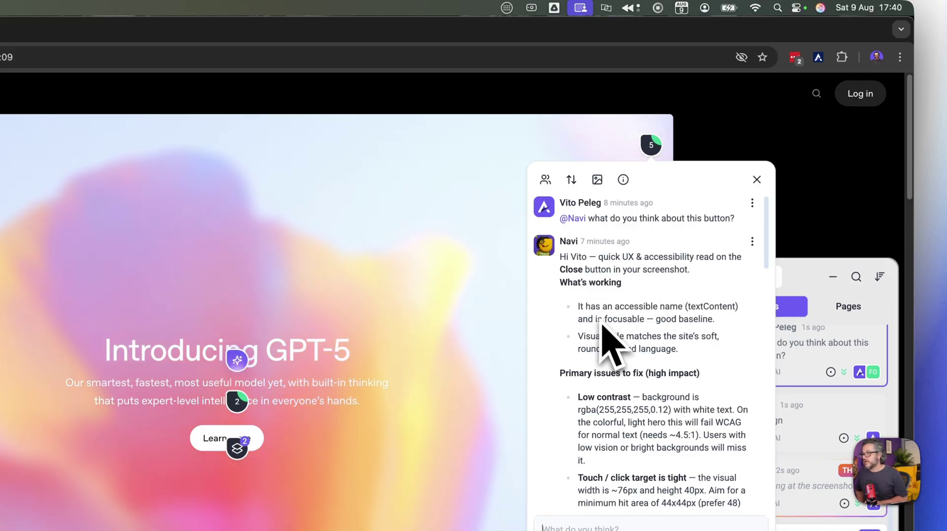
scroll(641, 247, down, 3)
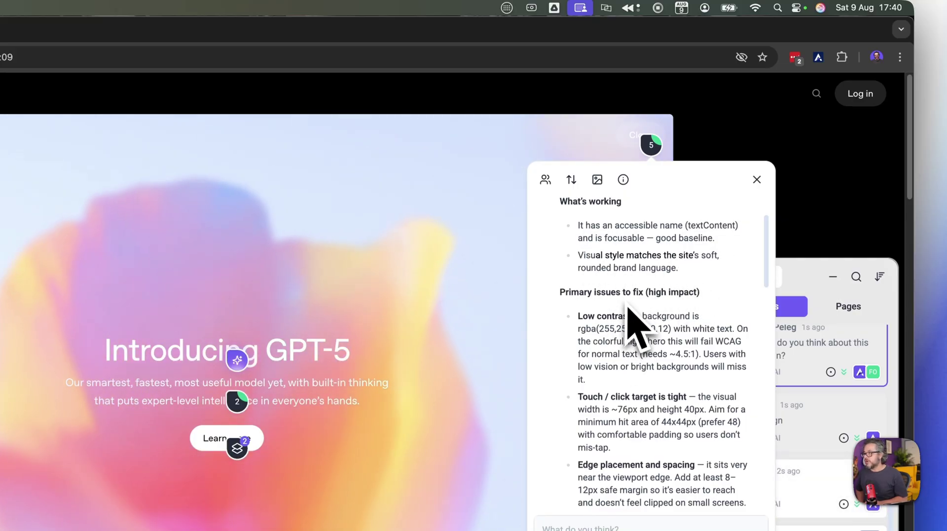
scroll(636, 331, down, 2)
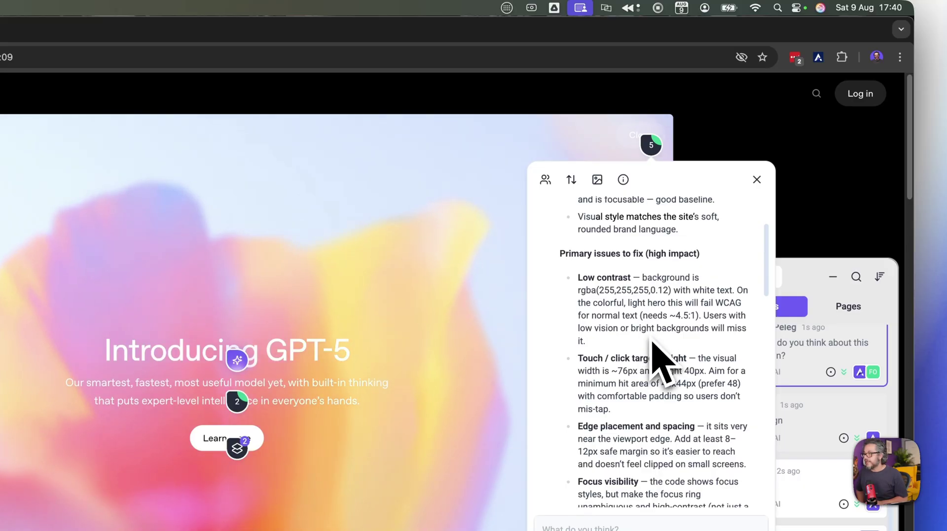
scroll(650, 345, down, 2)
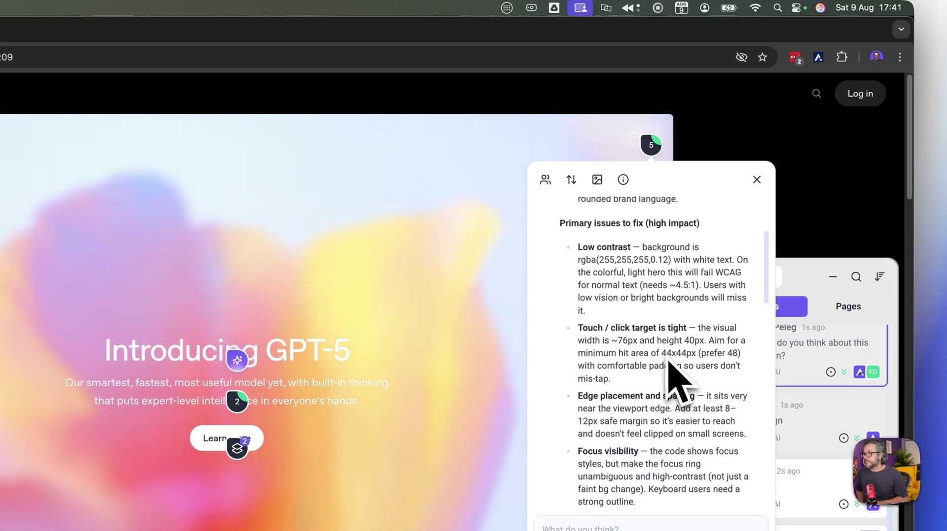
scroll(664, 362, down, 3)
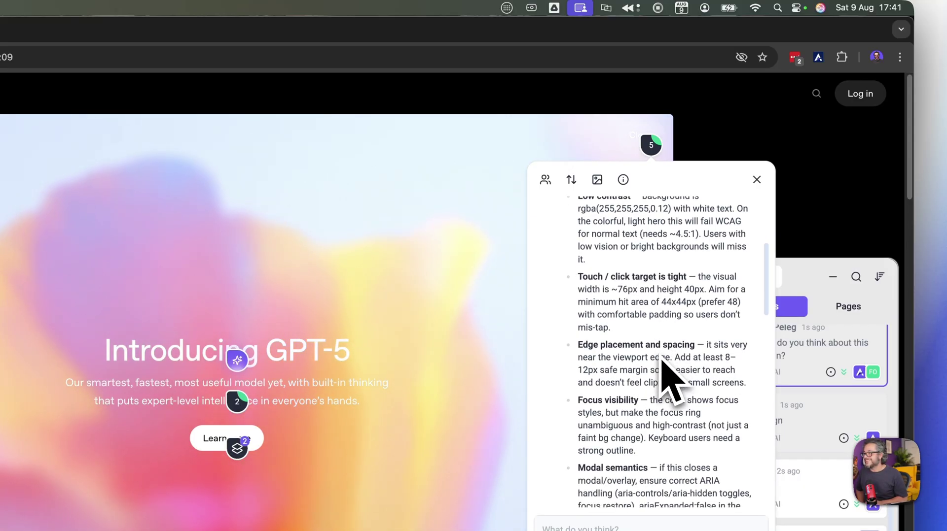
scroll(665, 375, down, 3)
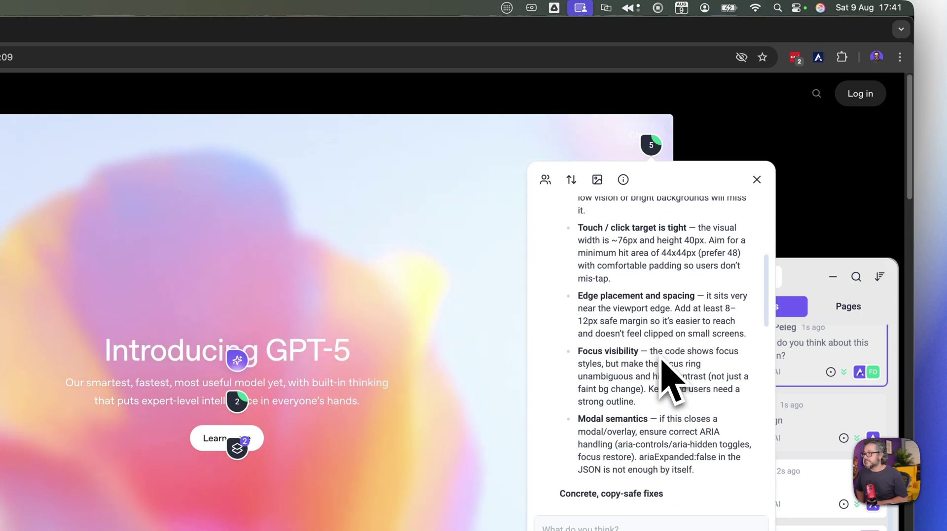
scroll(666, 376, down, 6)
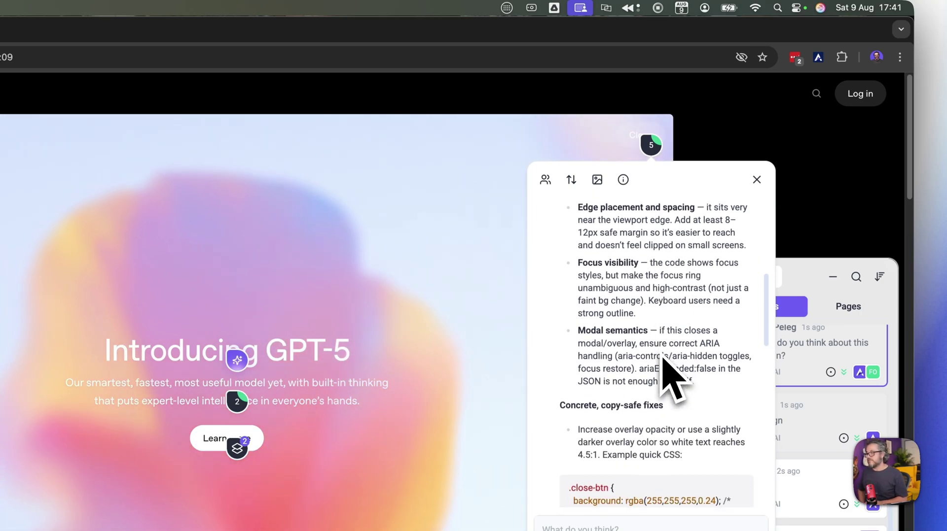
scroll(663, 362, down, 10)
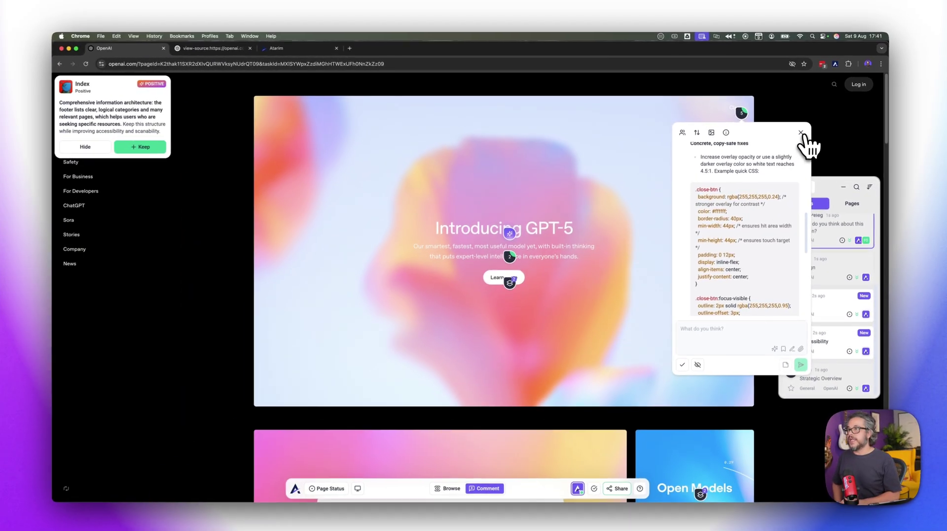
click(800, 133)
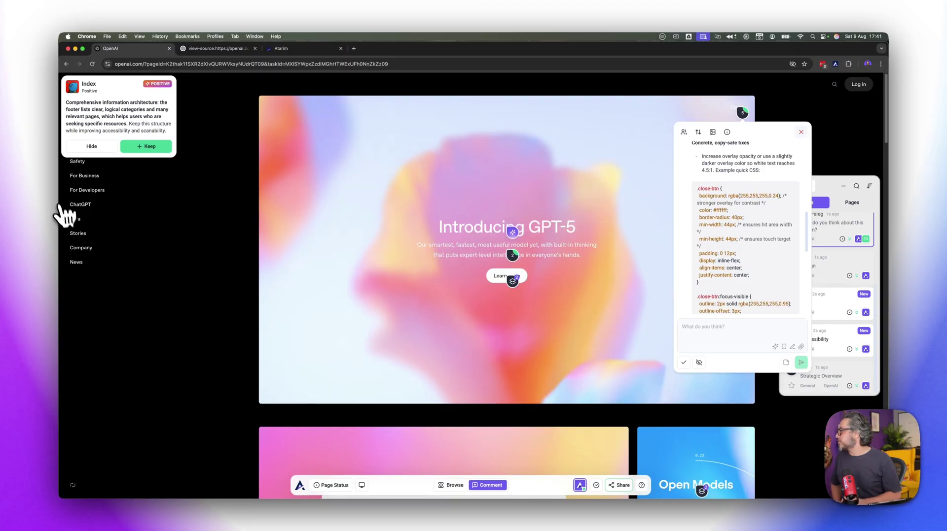